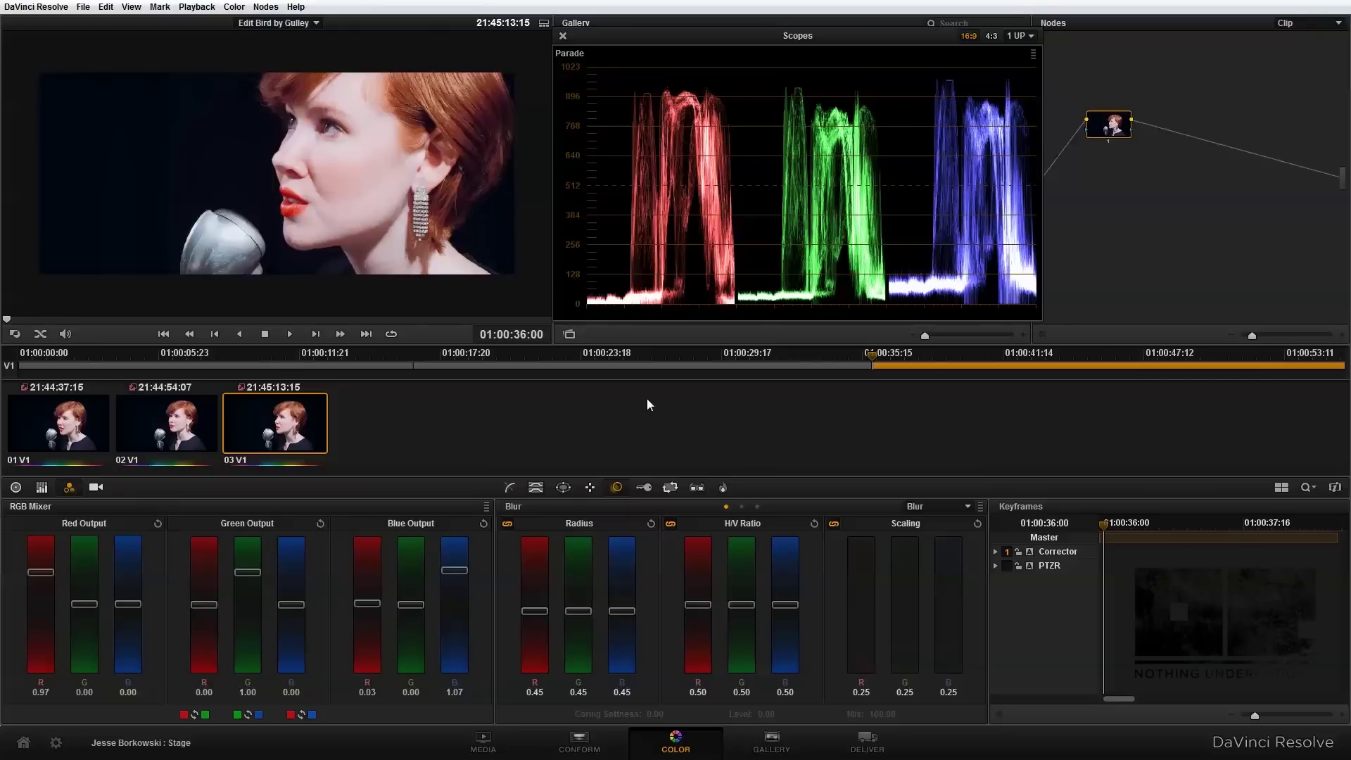
# - Add a Corrector node, wire it in series after node 1, and space the two apart
pyautogui.rightClick(1122, 246)
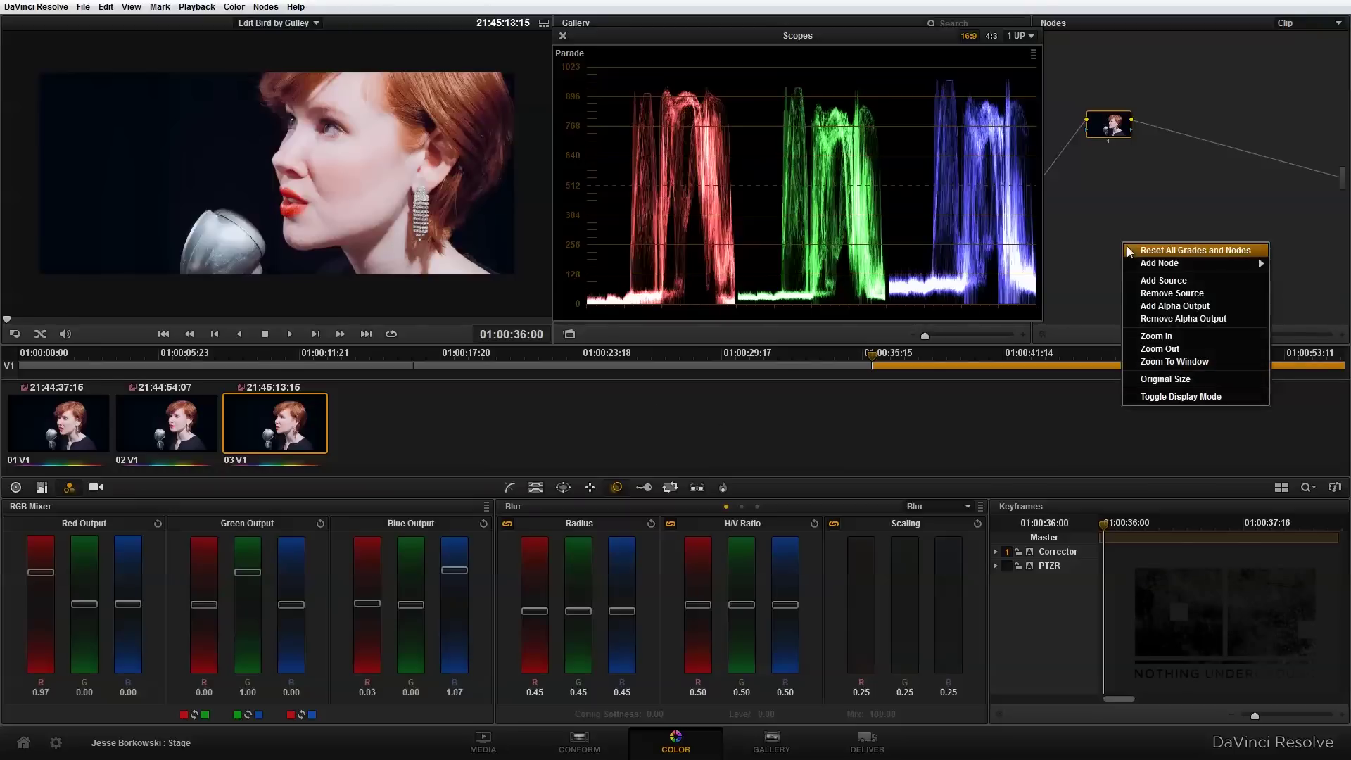
pyautogui.moveTo(1136, 261)
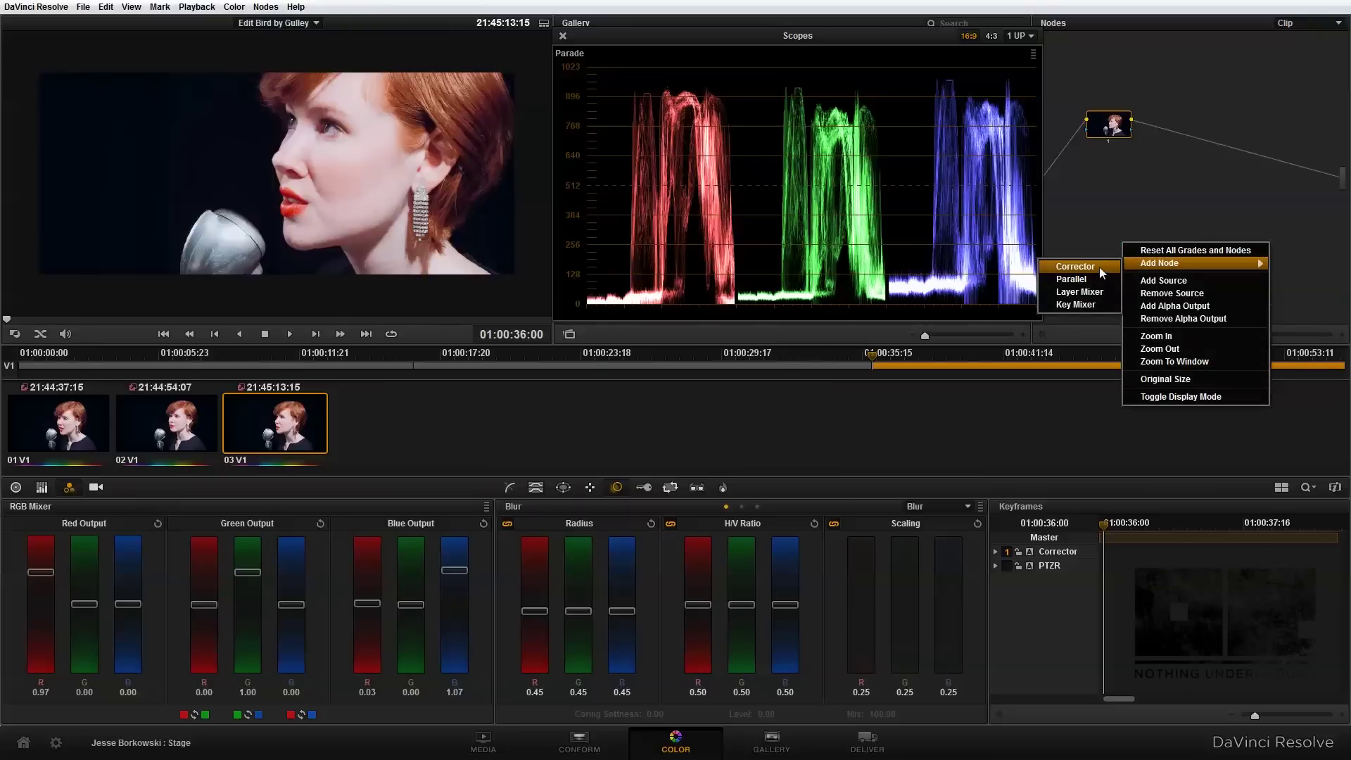
pyautogui.click(1099, 267)
pyautogui.moveTo(1115, 243); pyautogui.dragTo(1090, 137)
pyautogui.moveTo(1193, 138); pyautogui.dragTo(1198, 137)
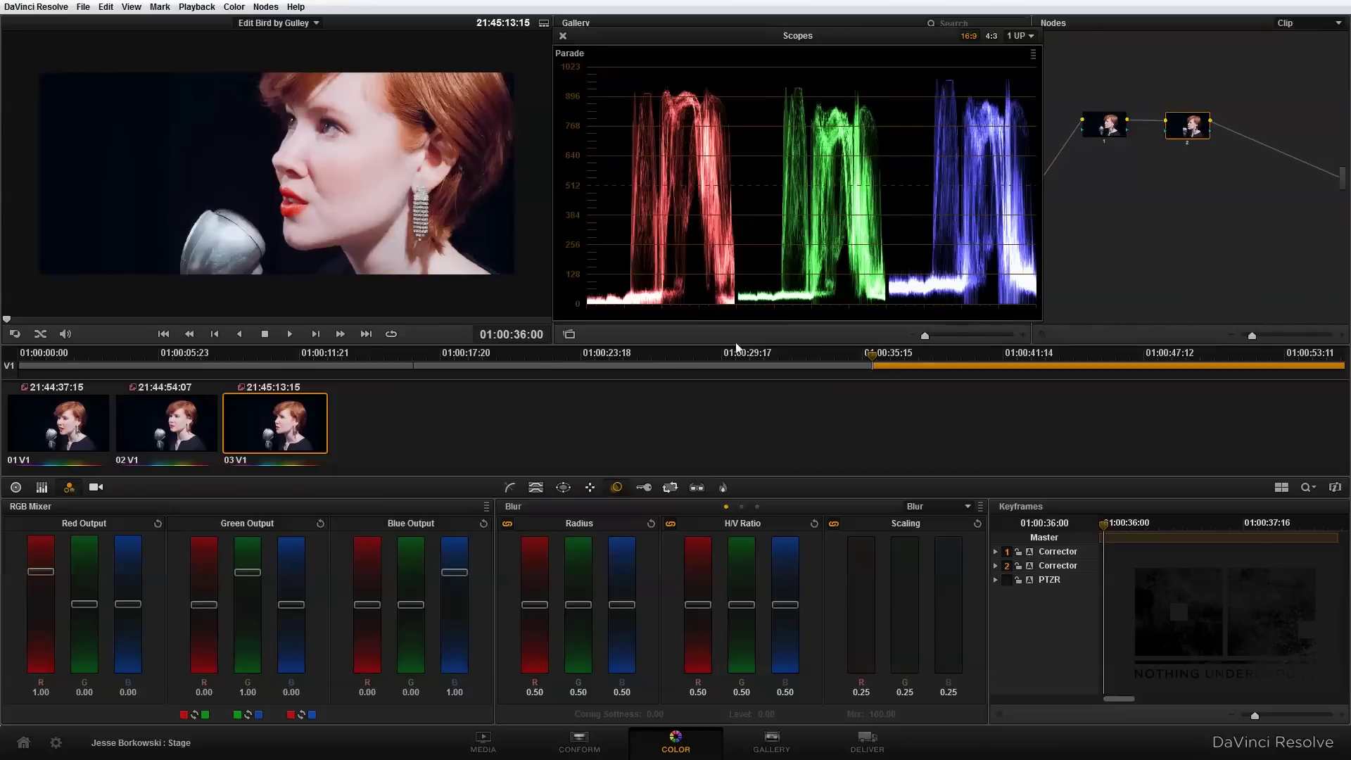
# - Sample the cheek skin with the qualifier, preview it over grey, and tighten luminance to 69.7–82.2
pyautogui.click(538, 488)
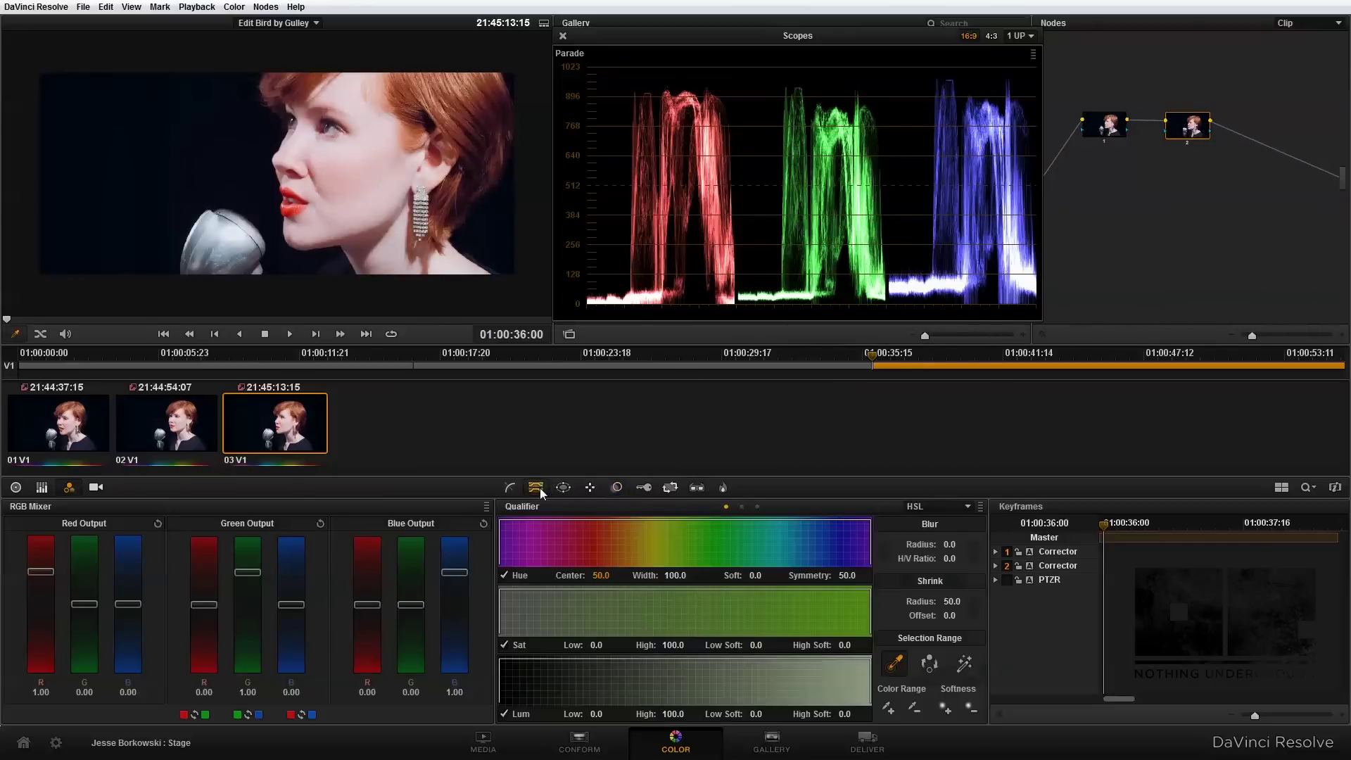
pyautogui.click(334, 226)
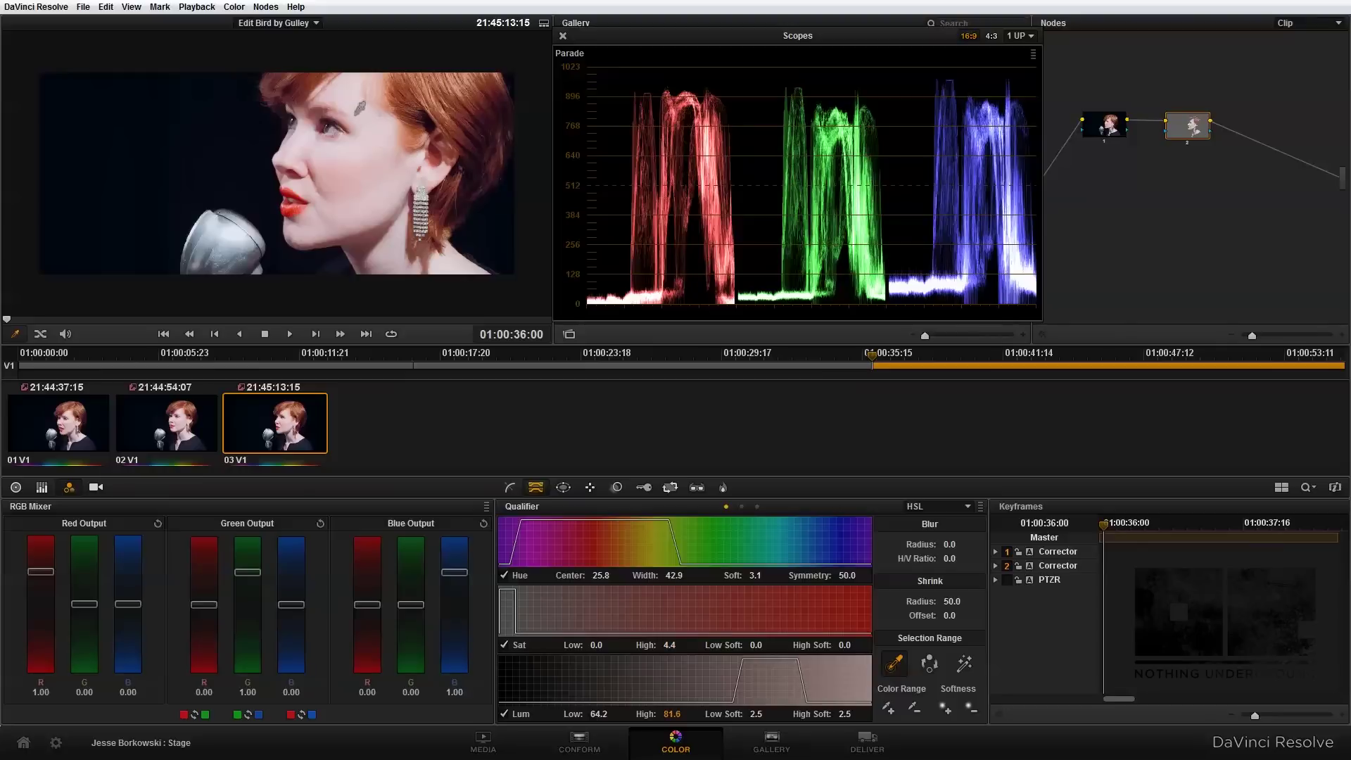
pyautogui.click(964, 663)
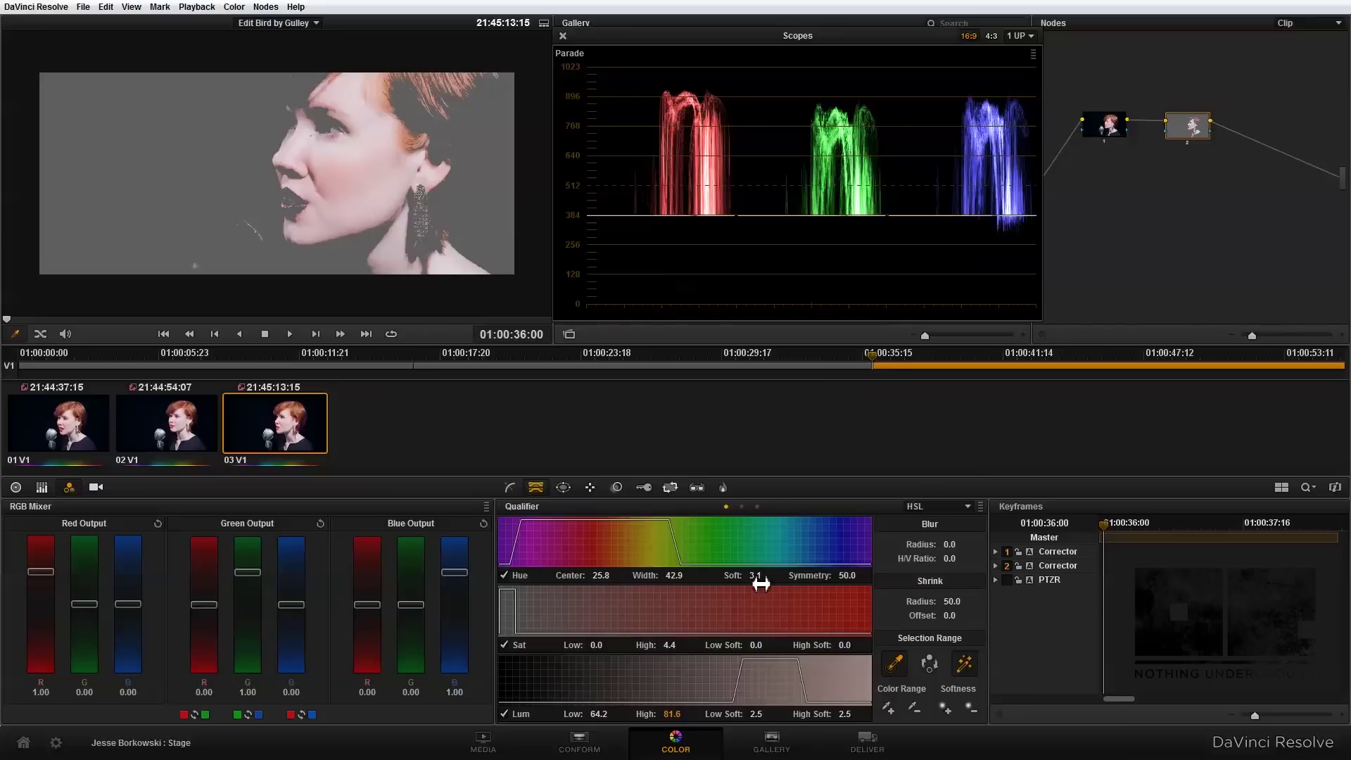
pyautogui.moveTo(676, 718)
pyautogui.mouseDown()
pyautogui.moveTo(696, 718)
pyautogui.moveTo(684, 726)
pyautogui.mouseUp()
pyautogui.moveTo(598, 716); pyautogui.dragTo(614, 710)
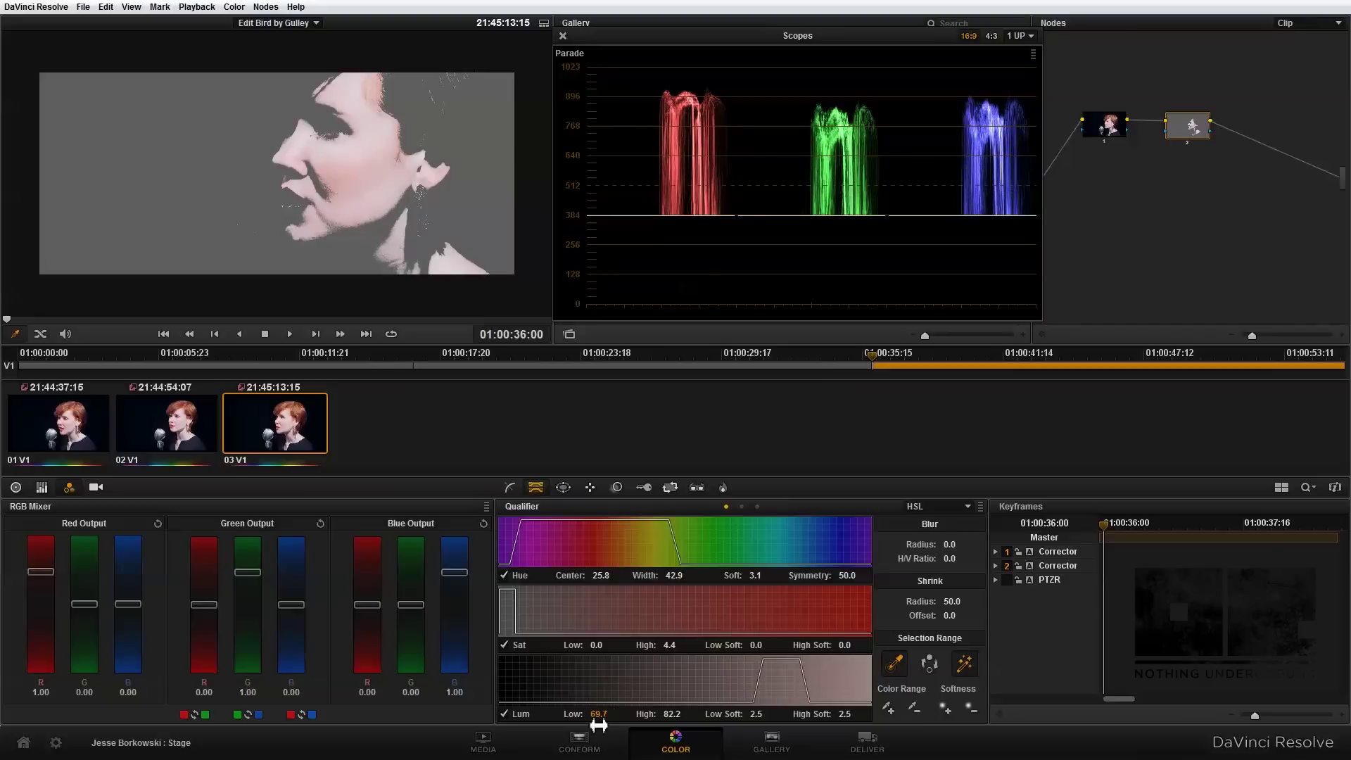
# - Soften the key with blur radius 39.7 and shrink 51.9, and lower Sat High to 3.3
pyautogui.moveTo(957, 546); pyautogui.dragTo(967, 541)
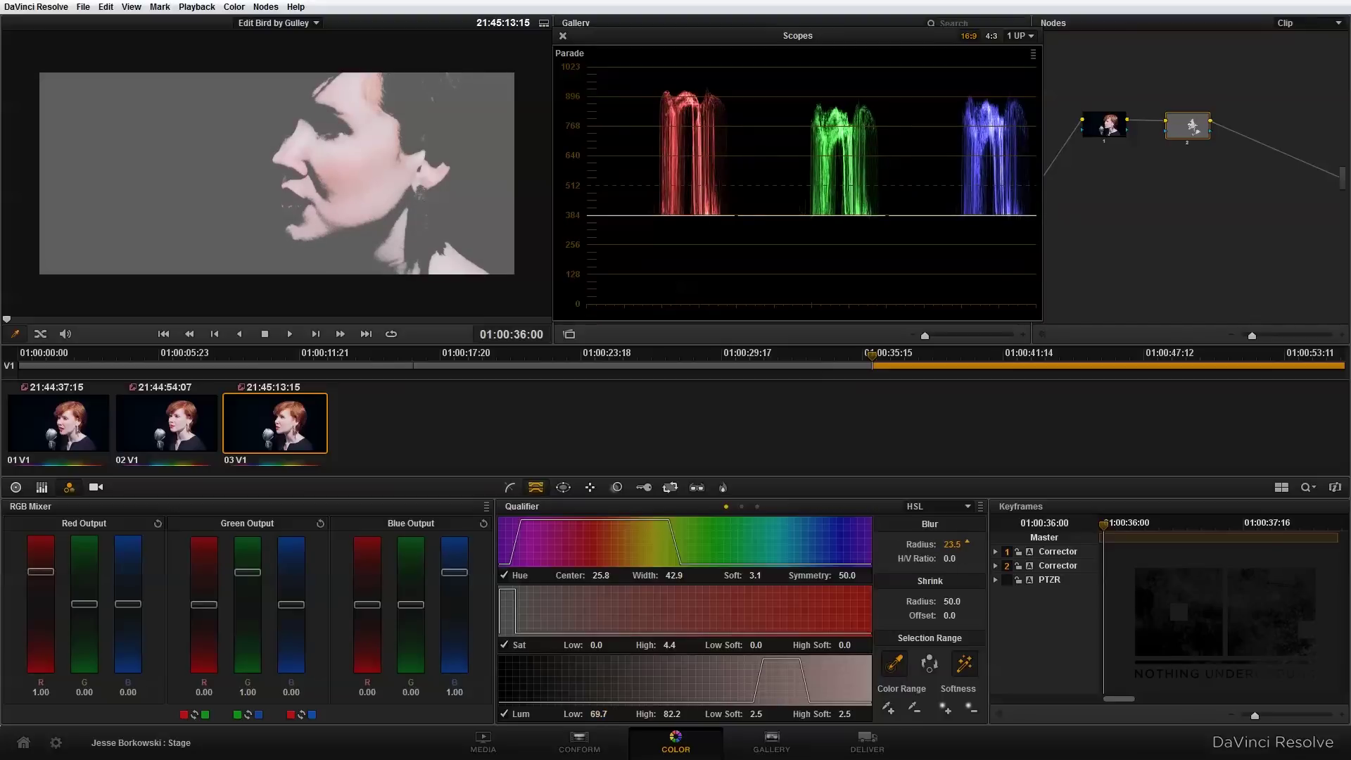
pyautogui.moveTo(957, 603); pyautogui.dragTo(967, 598)
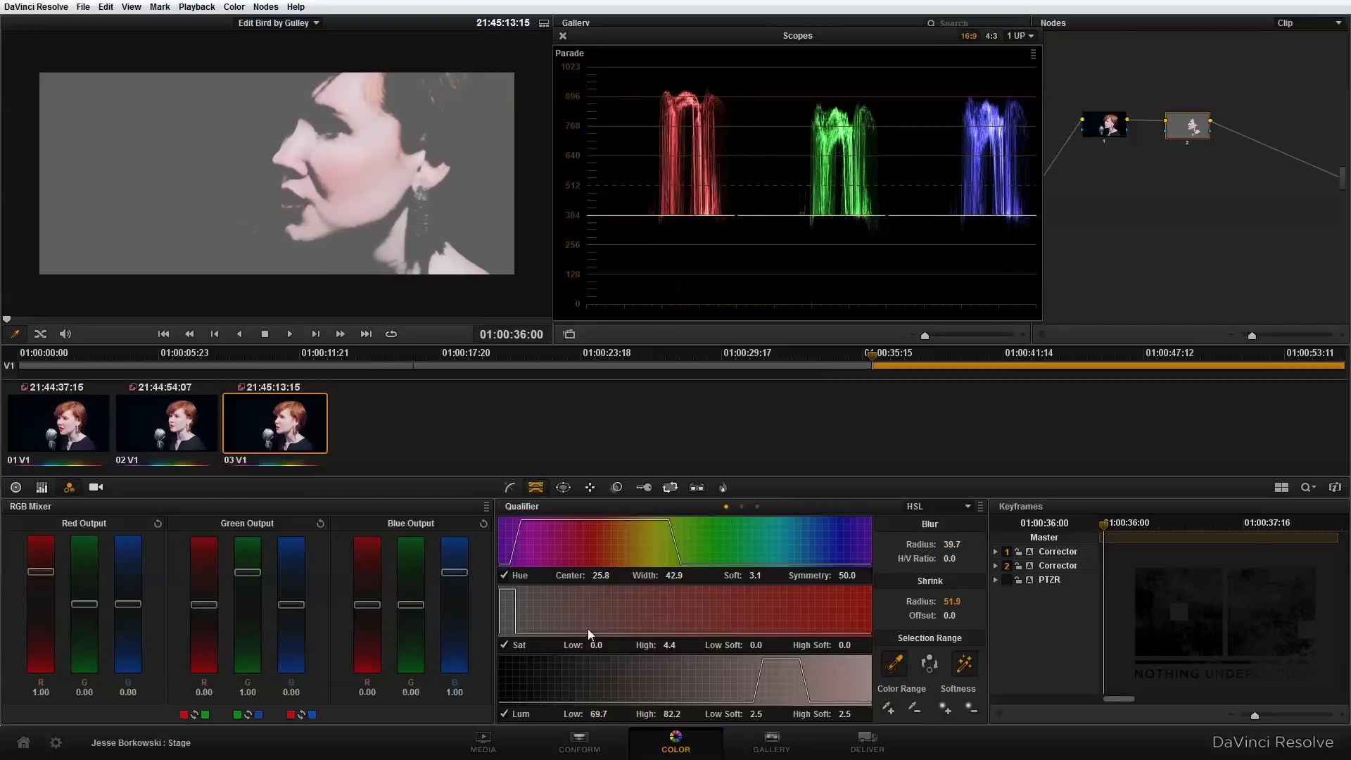
pyautogui.moveTo(670, 645); pyautogui.dragTo(687, 646)
# - Return to the normal image and blur the keyed highlights at radius 0.73 on all channels
pyautogui.click(968, 666)
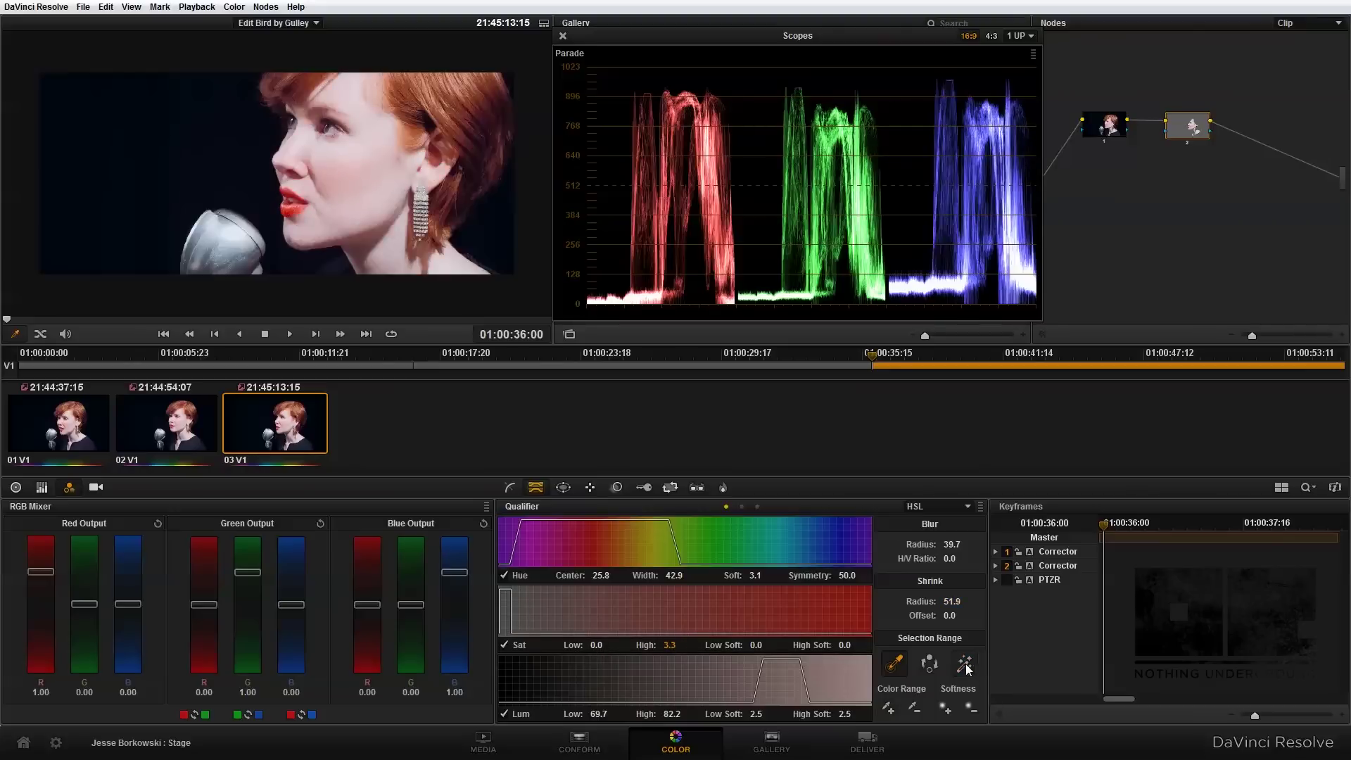
pyautogui.click(619, 490)
pyautogui.moveTo(631, 603); pyautogui.dragTo(627, 576)
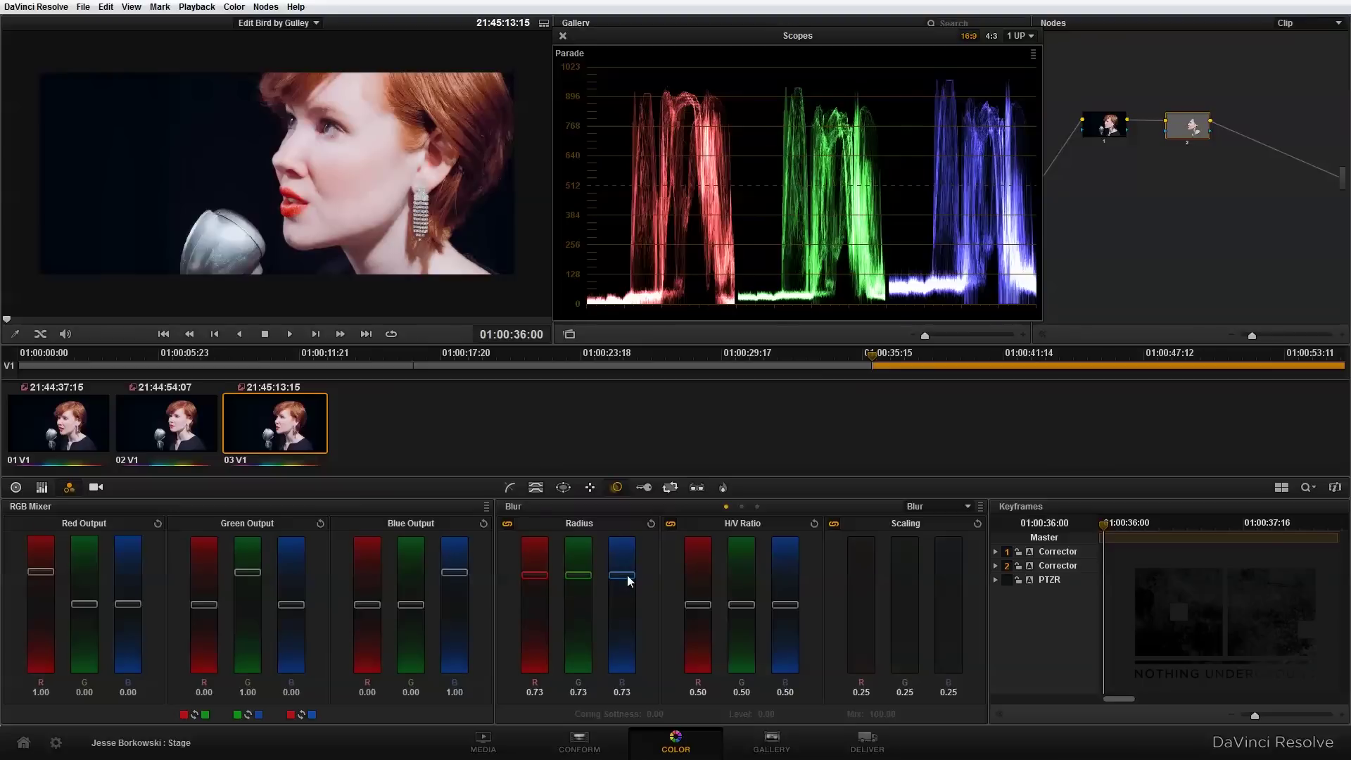
pyautogui.scroll(3, 403, 206)
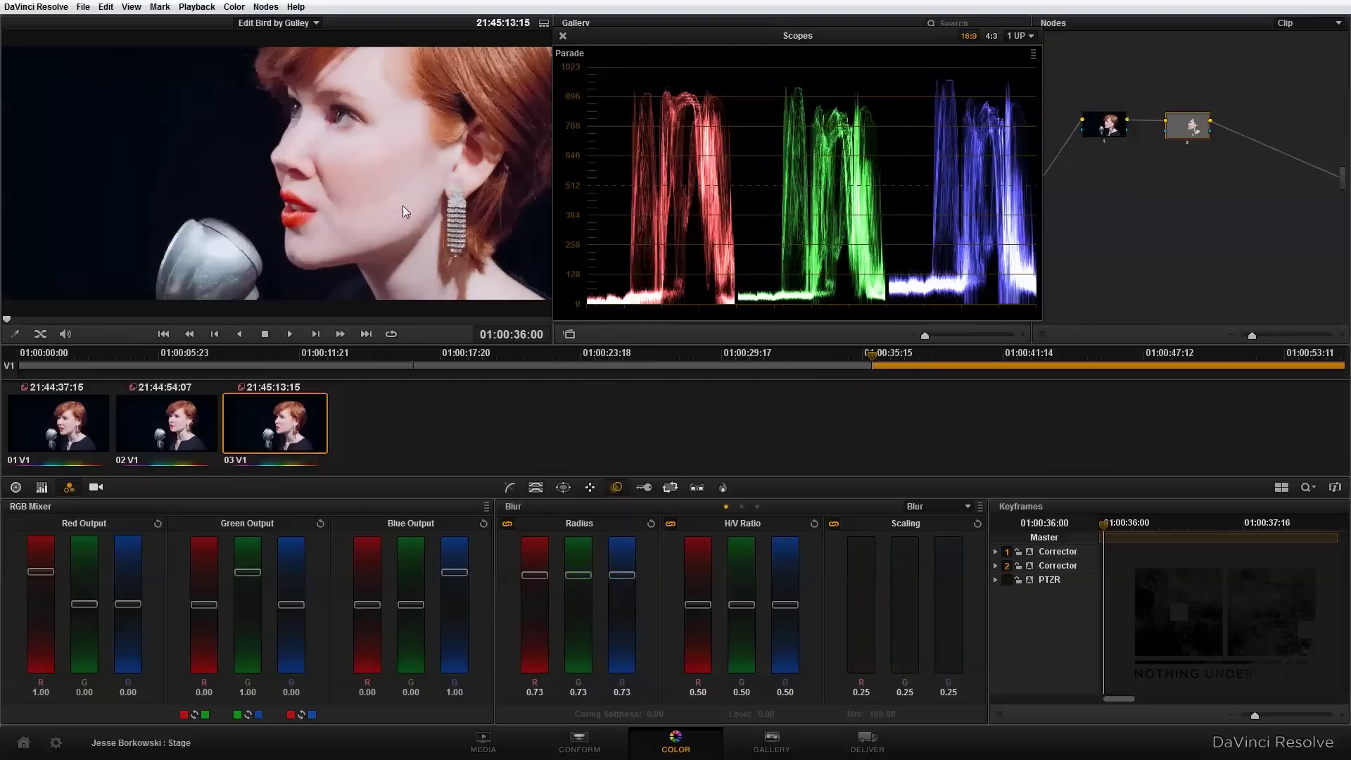
pyautogui.rightClick(405, 205)
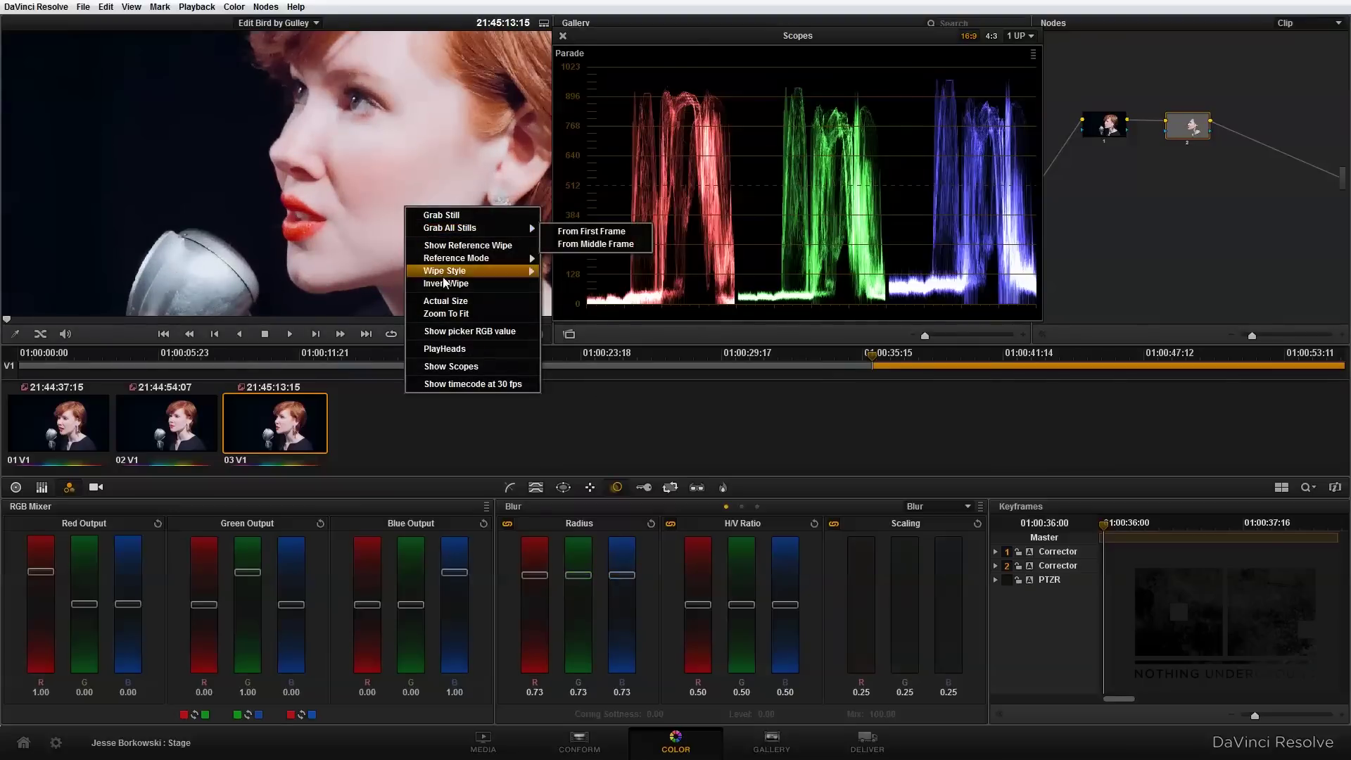
pyautogui.click(453, 302)
pyautogui.hotkey('ctrl', 'd')
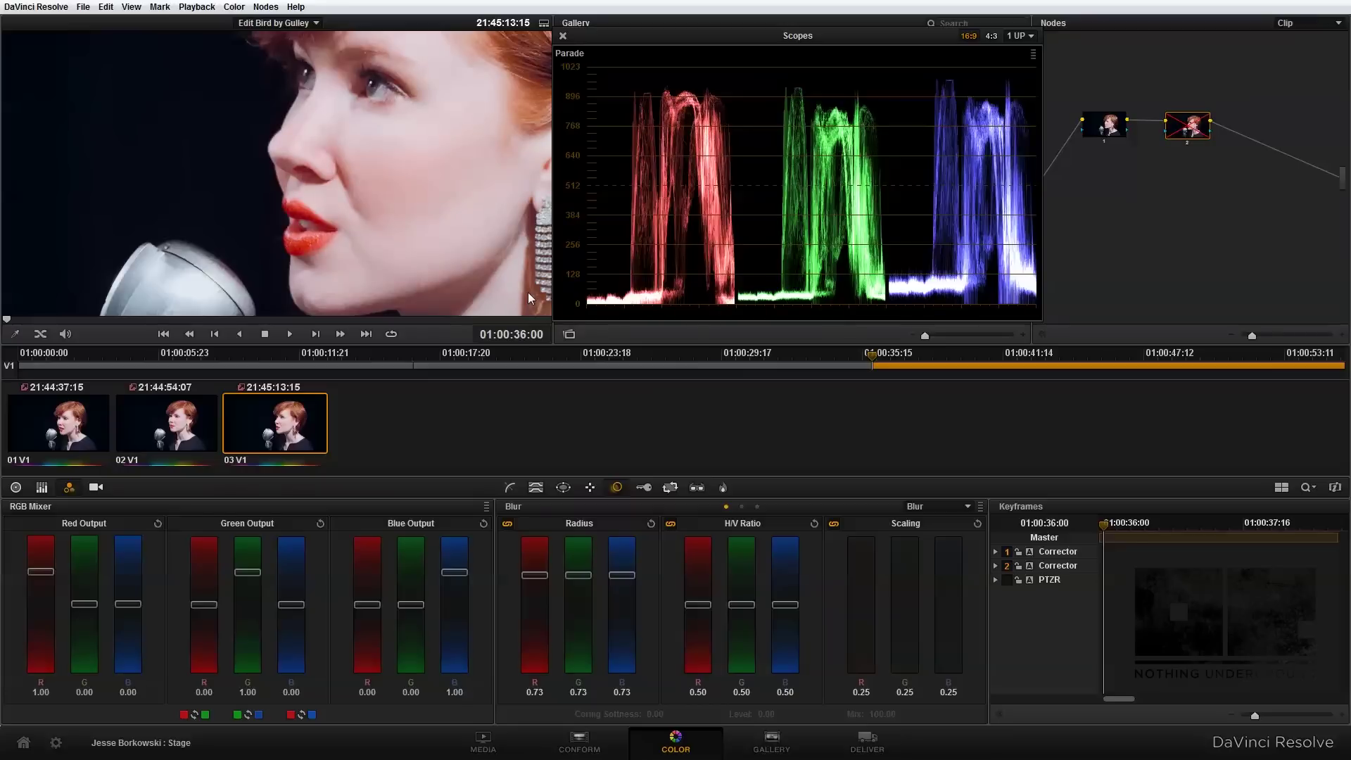
pyautogui.hotkey('ctrl', 'd')
pyautogui.hotkey('ctrl', 'd')
pyautogui.hotkey('ctrl', 'd')
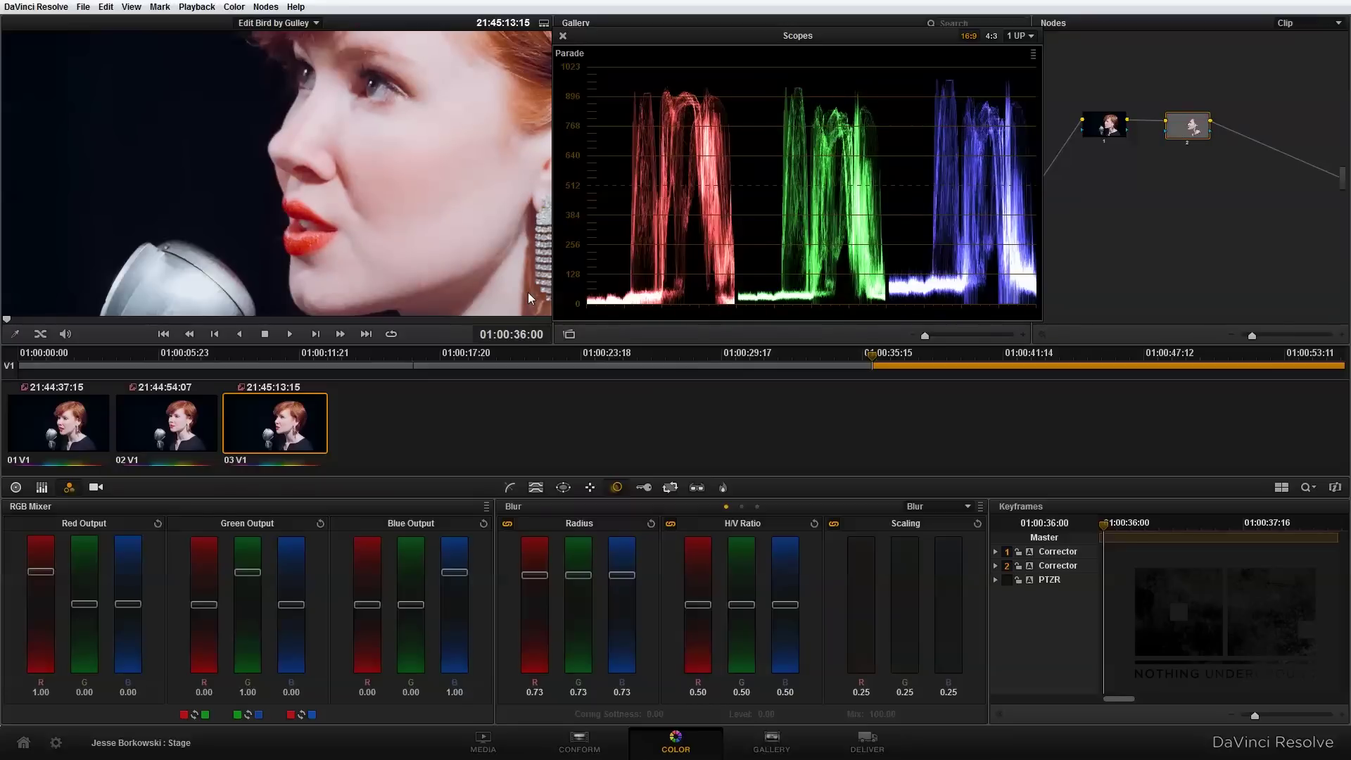
pyautogui.hotkey('ctrl', 'd')
pyautogui.hotkey('ctrl', 'd')
pyautogui.hotkey('ctrl', 'd')
pyautogui.hotkey('ctrl', 'd')
pyautogui.scroll(-1, 529, 239)
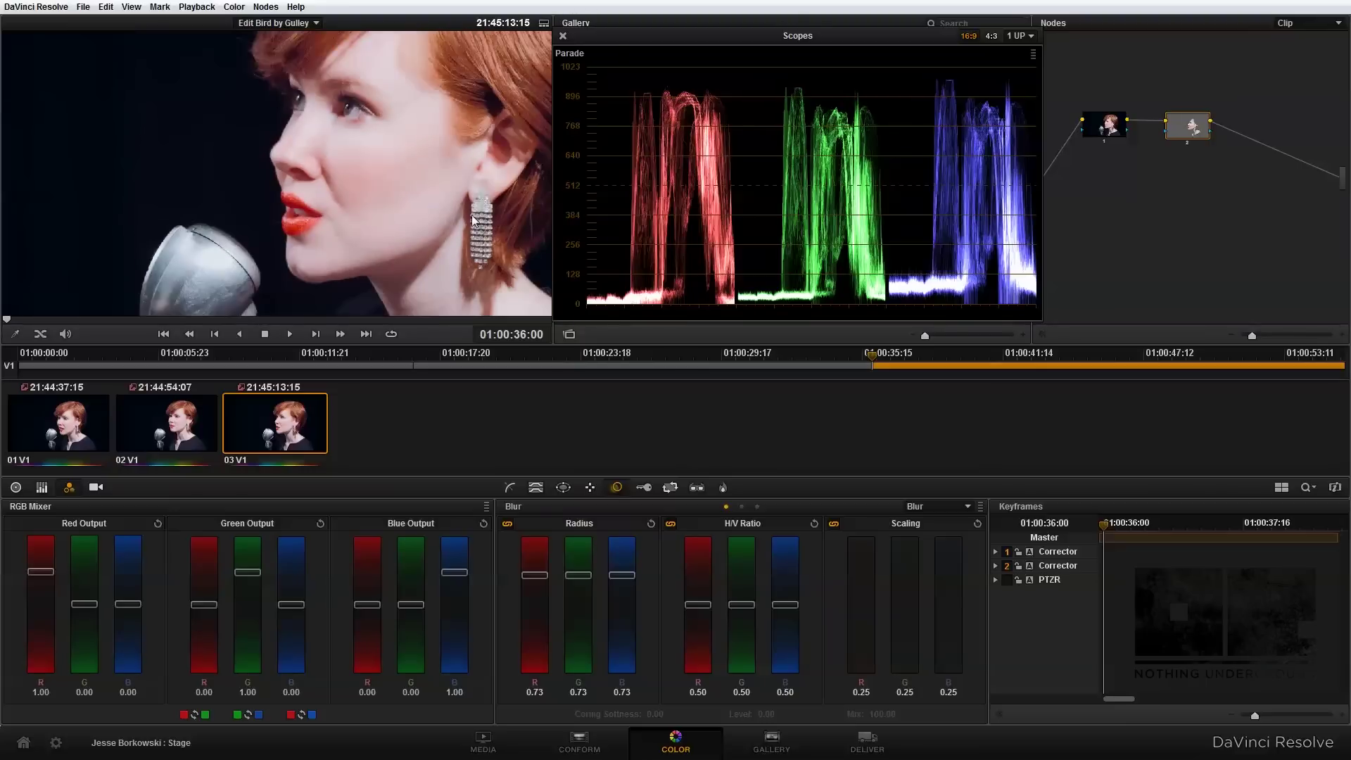
# - Show the keyed highlights against grey with Shift+H and add a rectangular power window
pyautogui.click(563, 487)
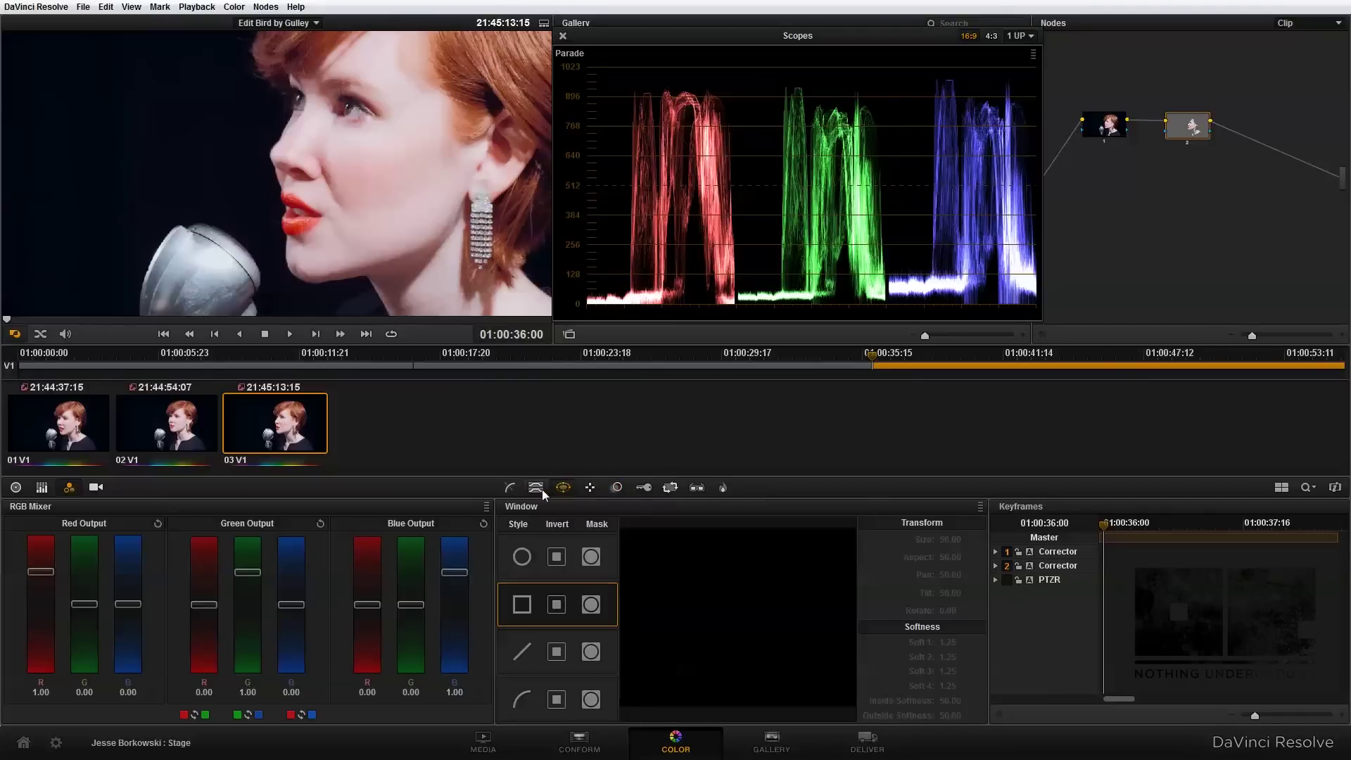
pyautogui.click(535, 487)
pyautogui.hotkey('shift', 'h')
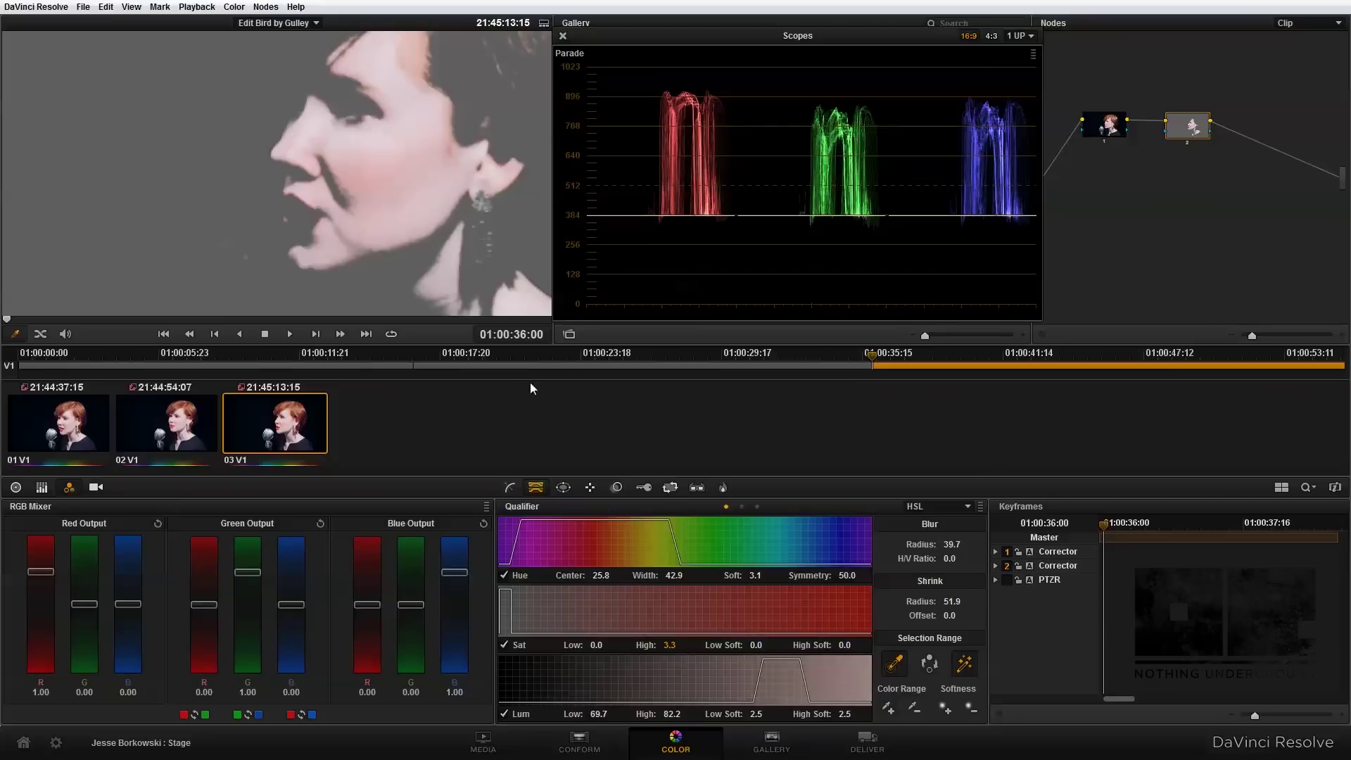
pyautogui.click(563, 487)
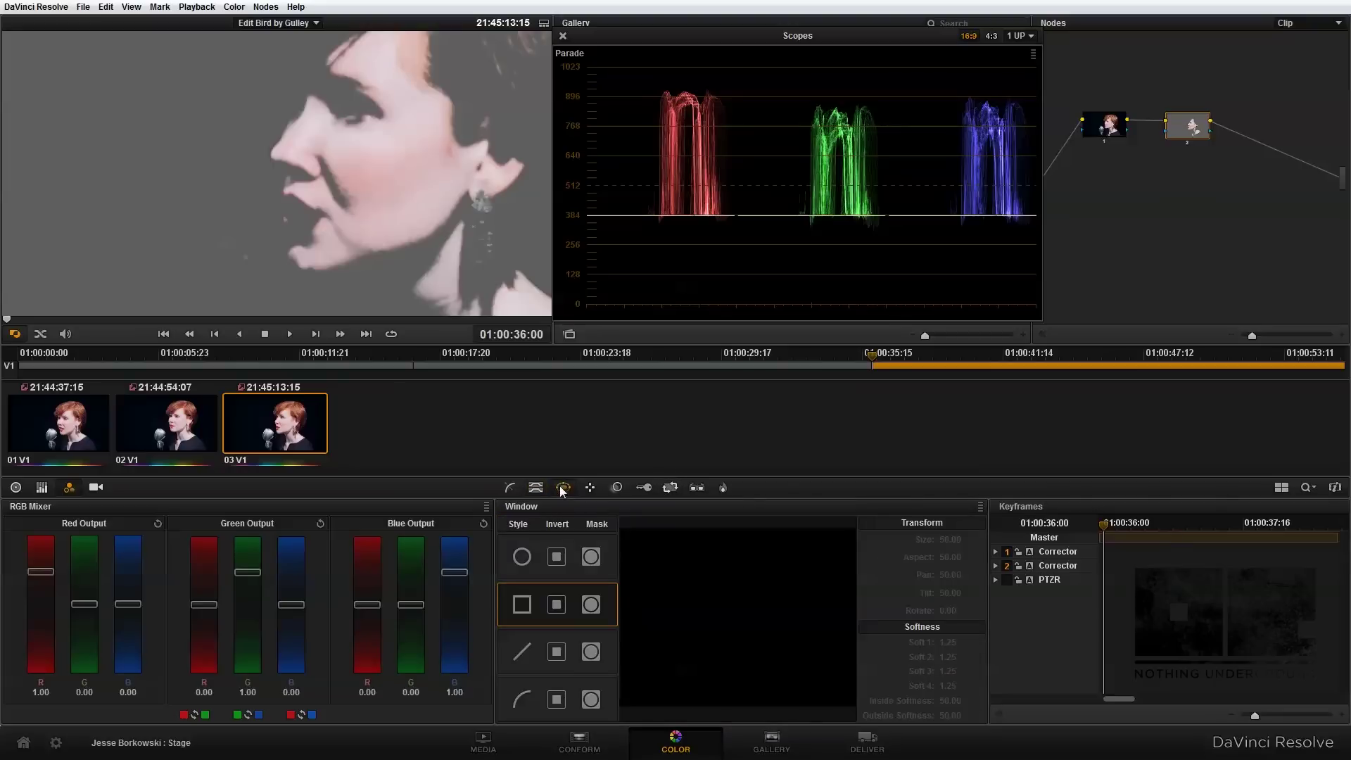
pyautogui.click(521, 604)
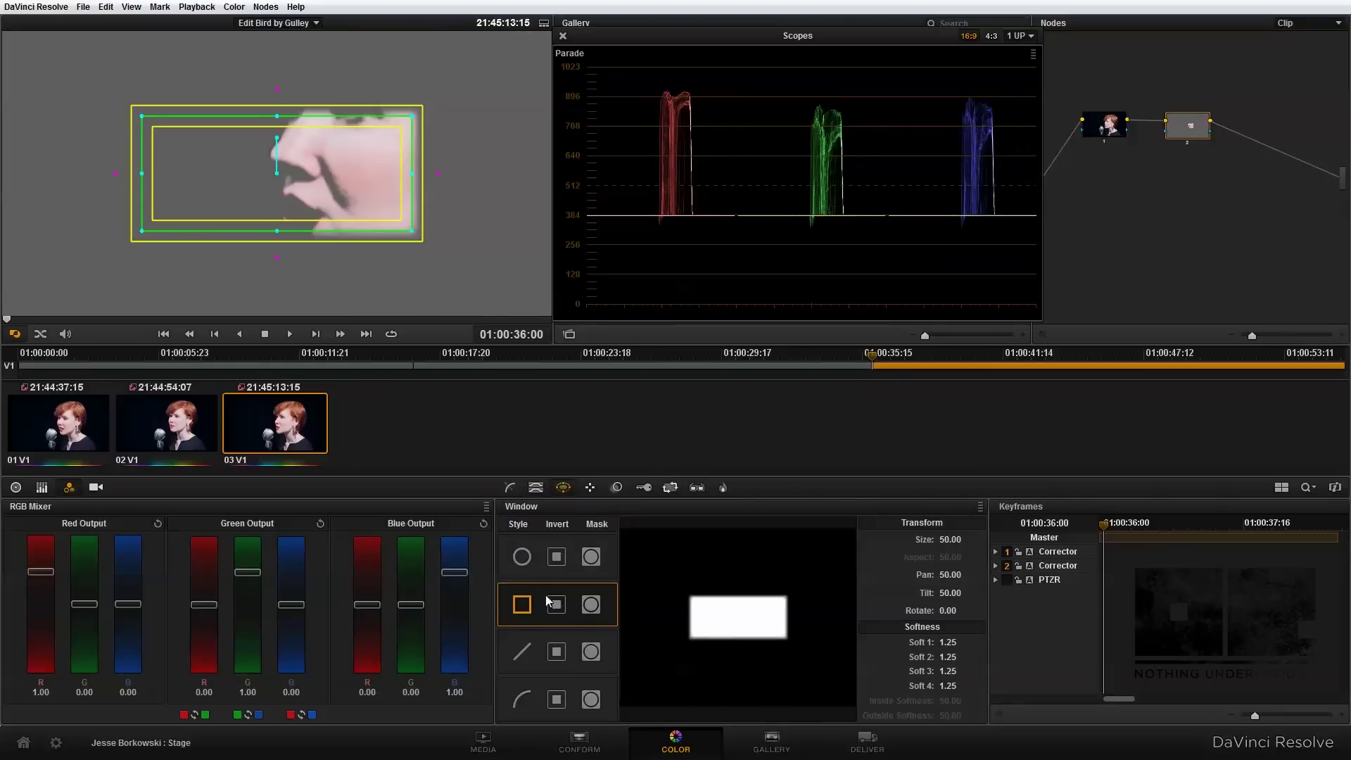
# - Invert the window, shift it right and down, and shrink it to size 22.62
pyautogui.click(555, 604)
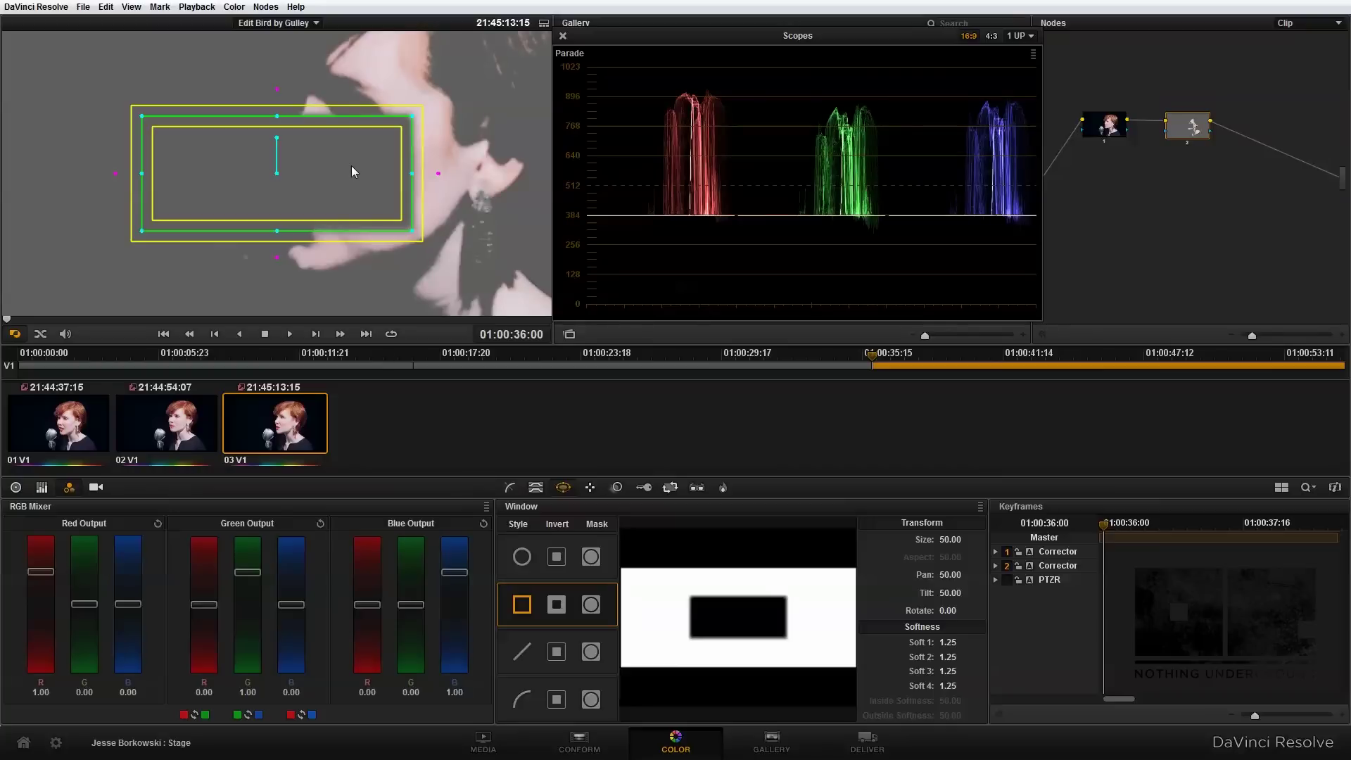
pyautogui.moveTo(352, 172); pyautogui.dragTo(457, 215)
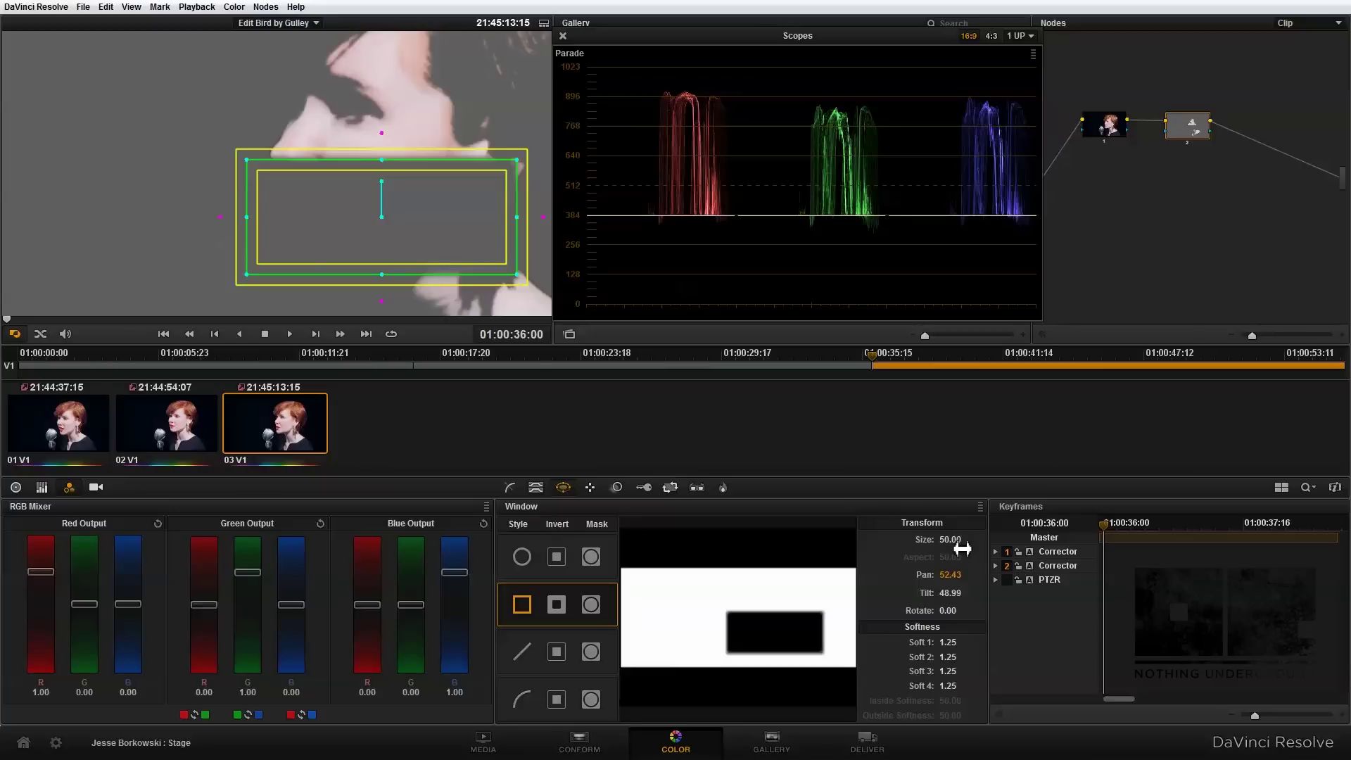
pyautogui.moveTo(962, 545); pyautogui.dragTo(885, 545)
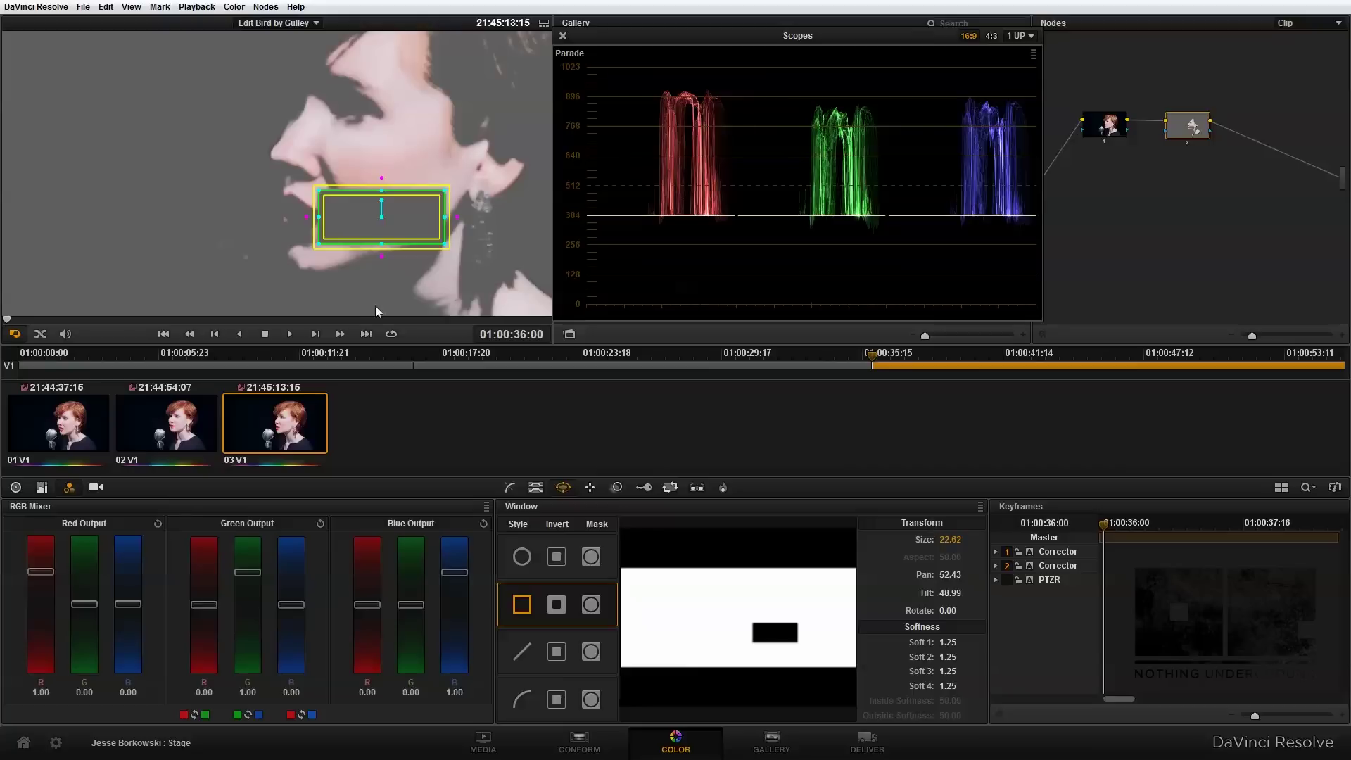
# - Move the window beside the ear and pull its four corners in around the earring
pyautogui.moveTo(422, 217); pyautogui.dragTo(498, 209)
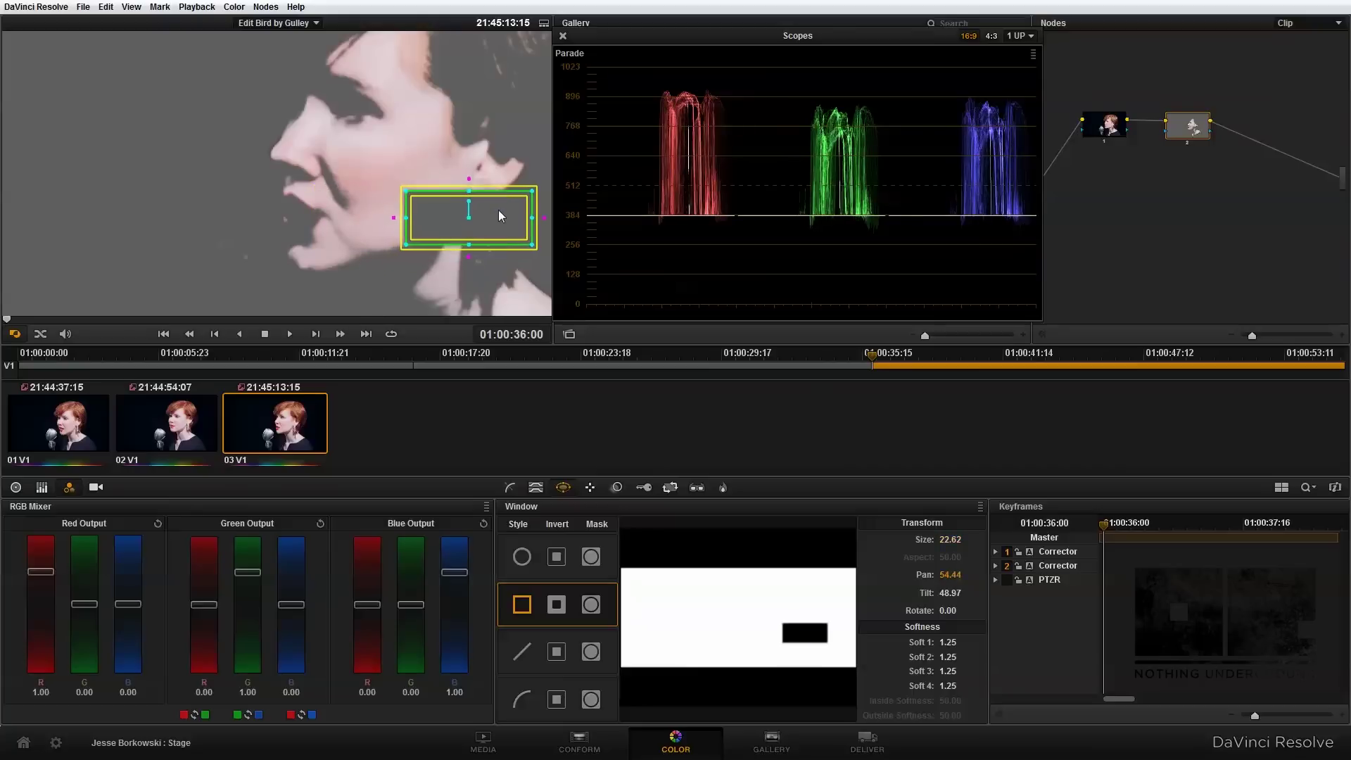
pyautogui.moveTo(408, 195); pyautogui.dragTo(474, 203)
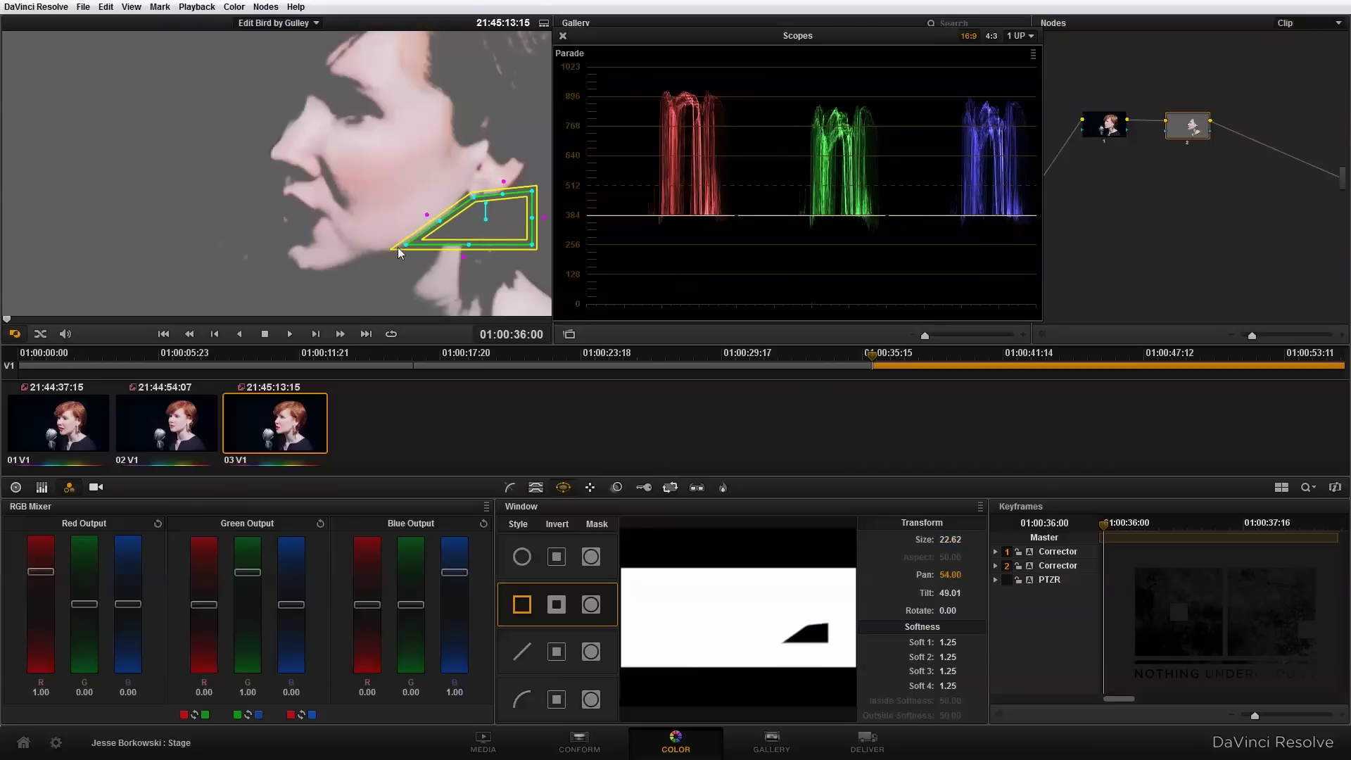
pyautogui.moveTo(398, 249); pyautogui.dragTo(473, 266)
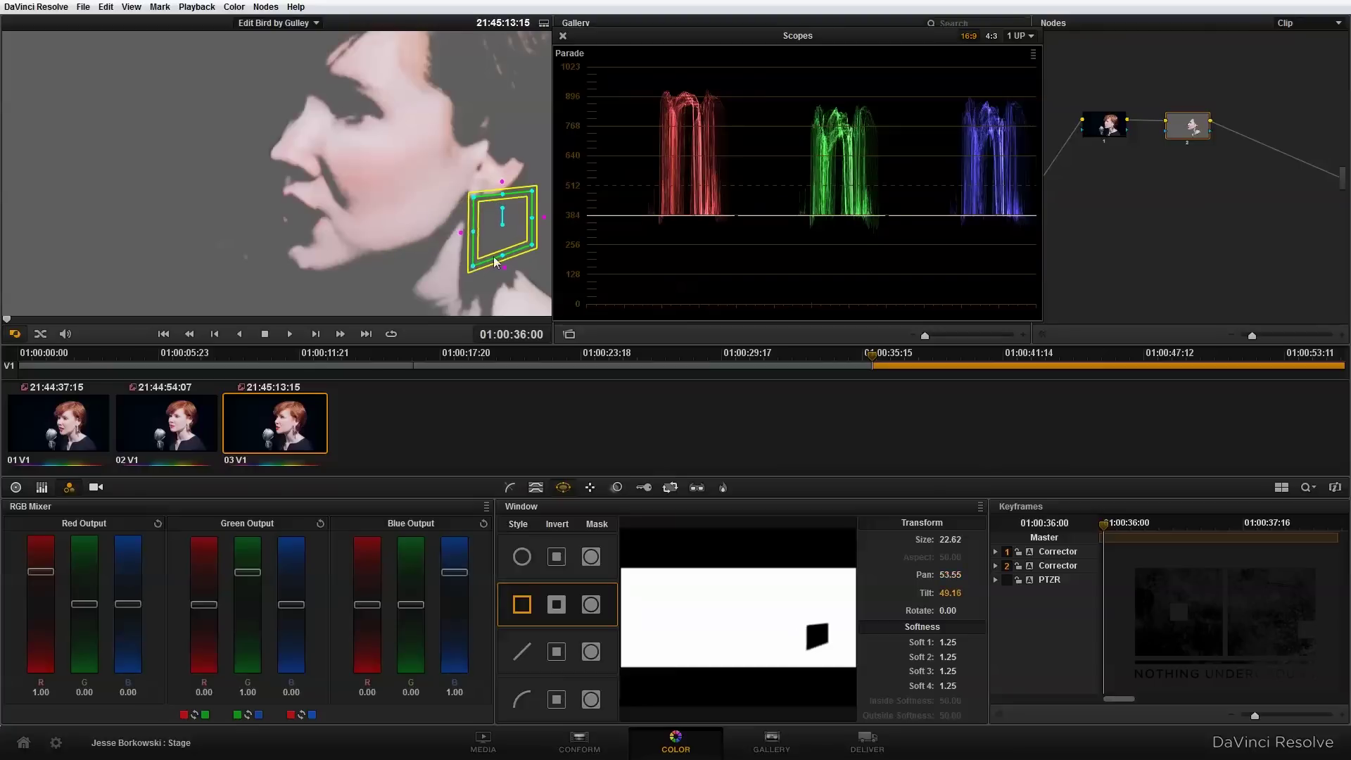
pyautogui.moveTo(535, 190); pyautogui.dragTo(499, 197)
pyautogui.moveTo(532, 251); pyautogui.dragTo(481, 239)
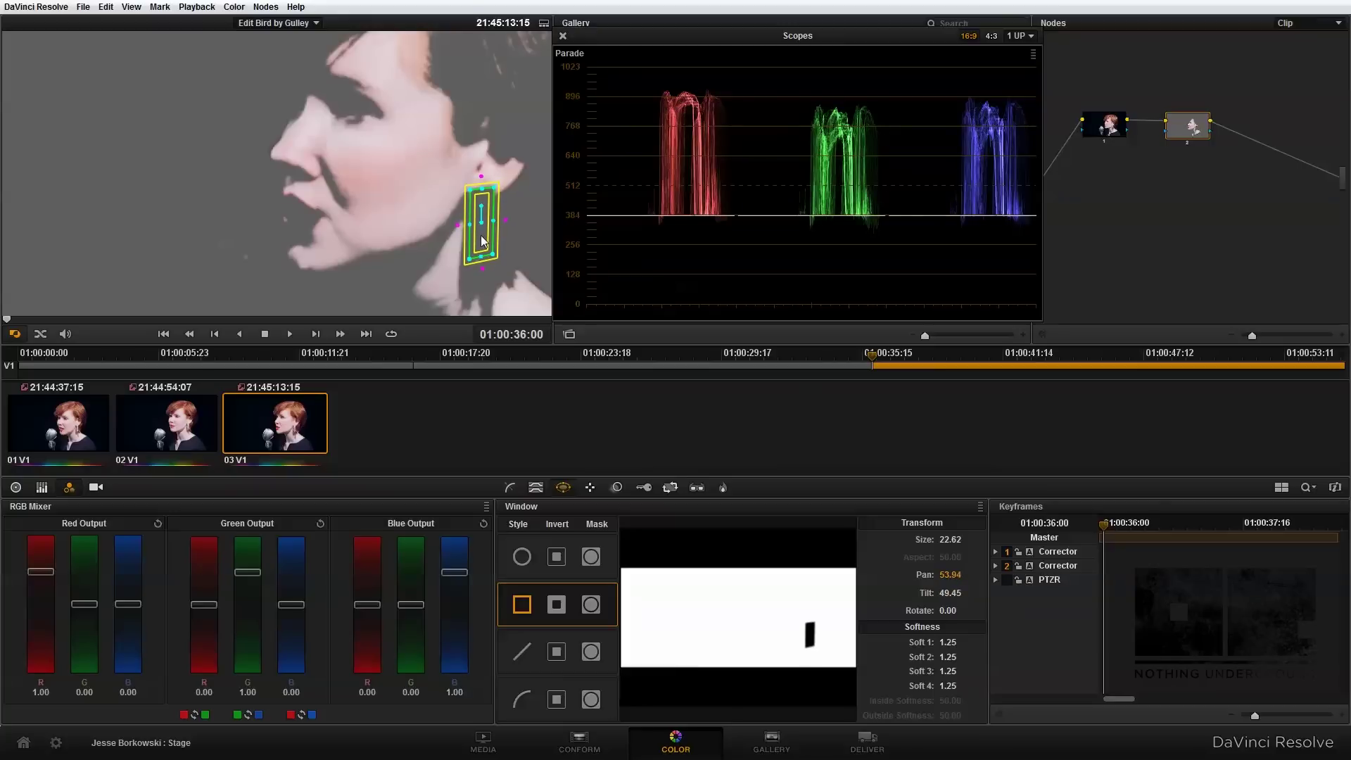
pyautogui.click(537, 487)
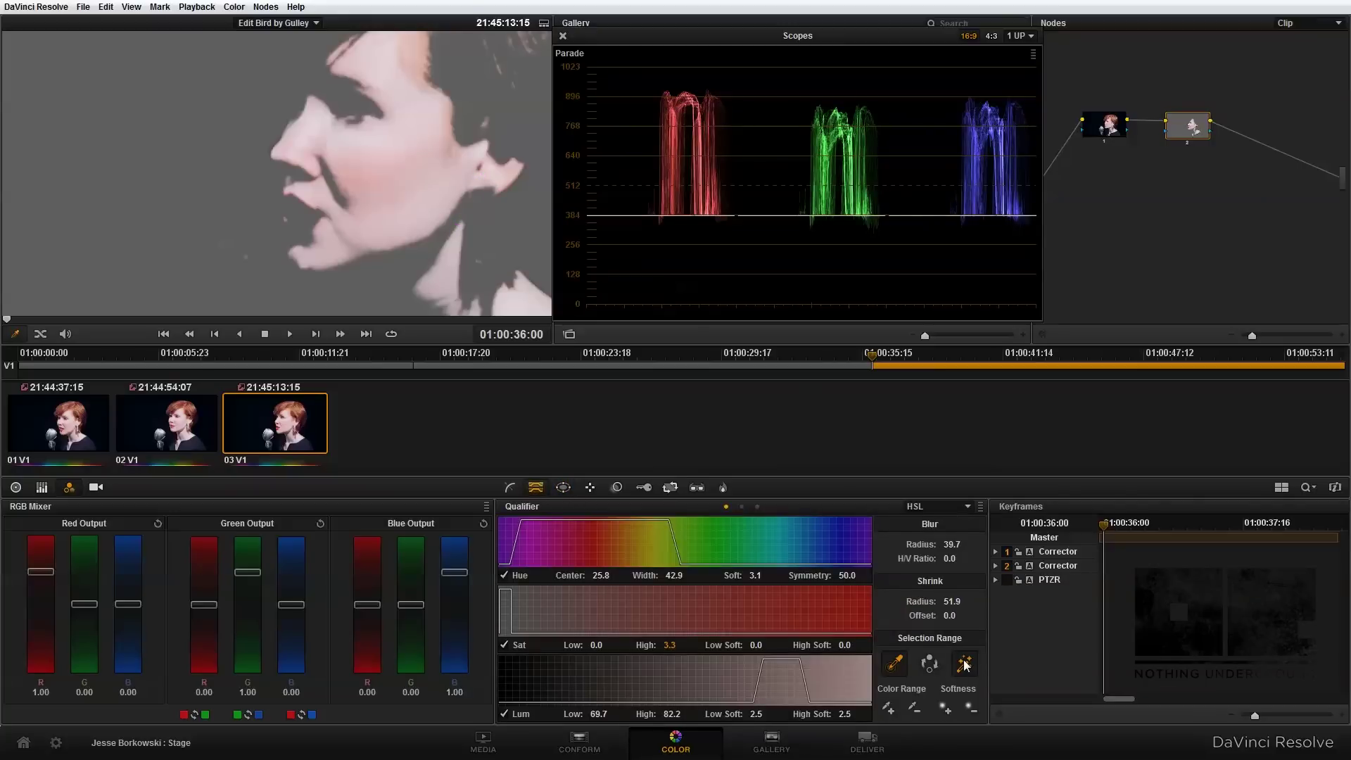
# - Turn highlight preview off for full colour and scrub ahead to see the earring leave the window
pyautogui.click(563, 487)
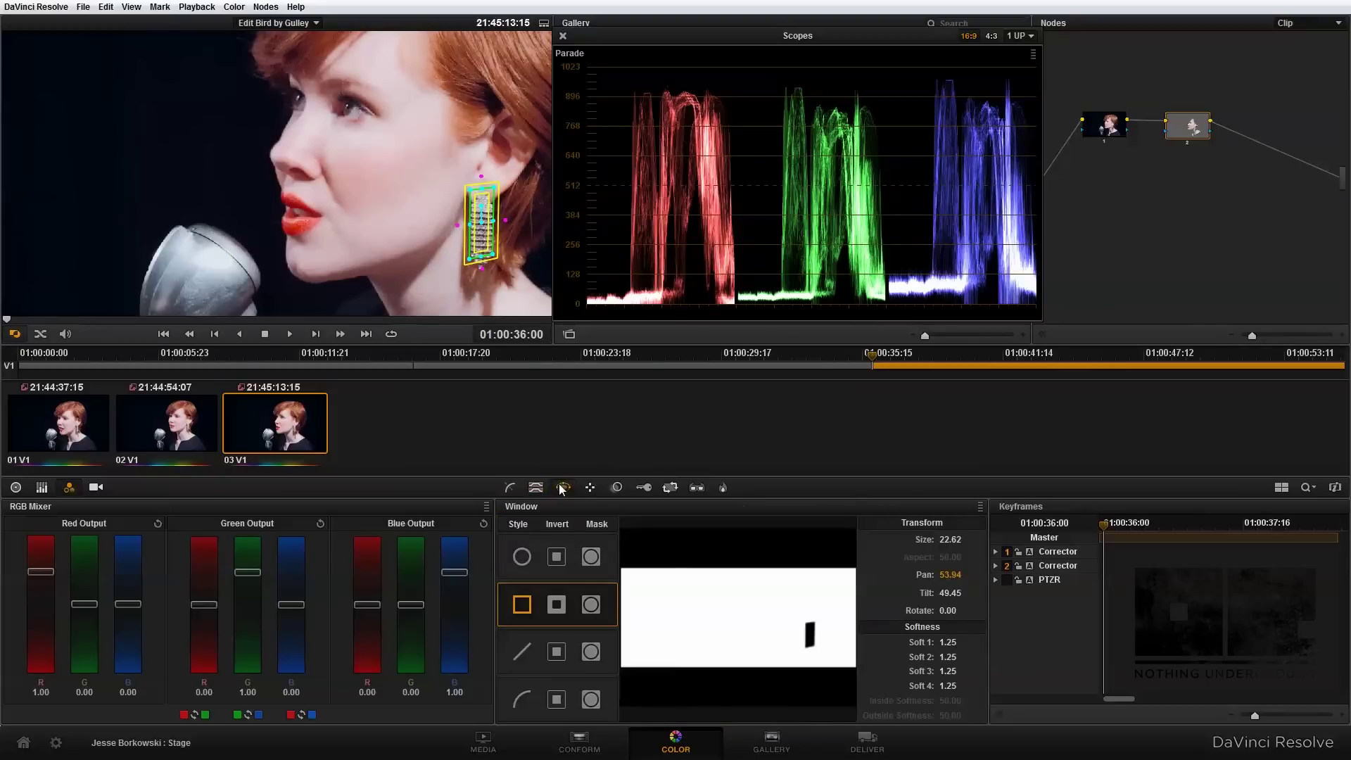
pyautogui.hotkey('shift', 'h')
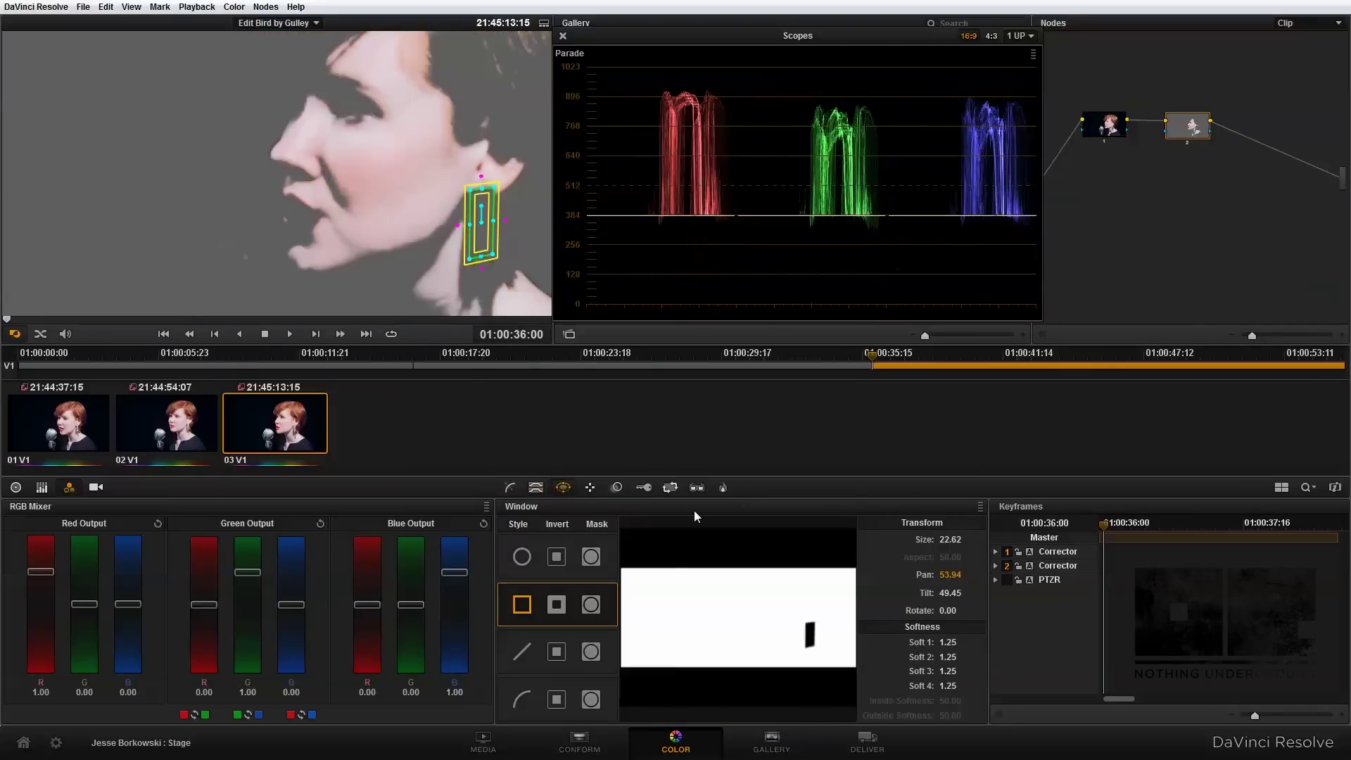
pyautogui.hotkey('shift', 'h')
pyautogui.hotkey('shift', 'h')
pyautogui.hotkey('shift', 'h')
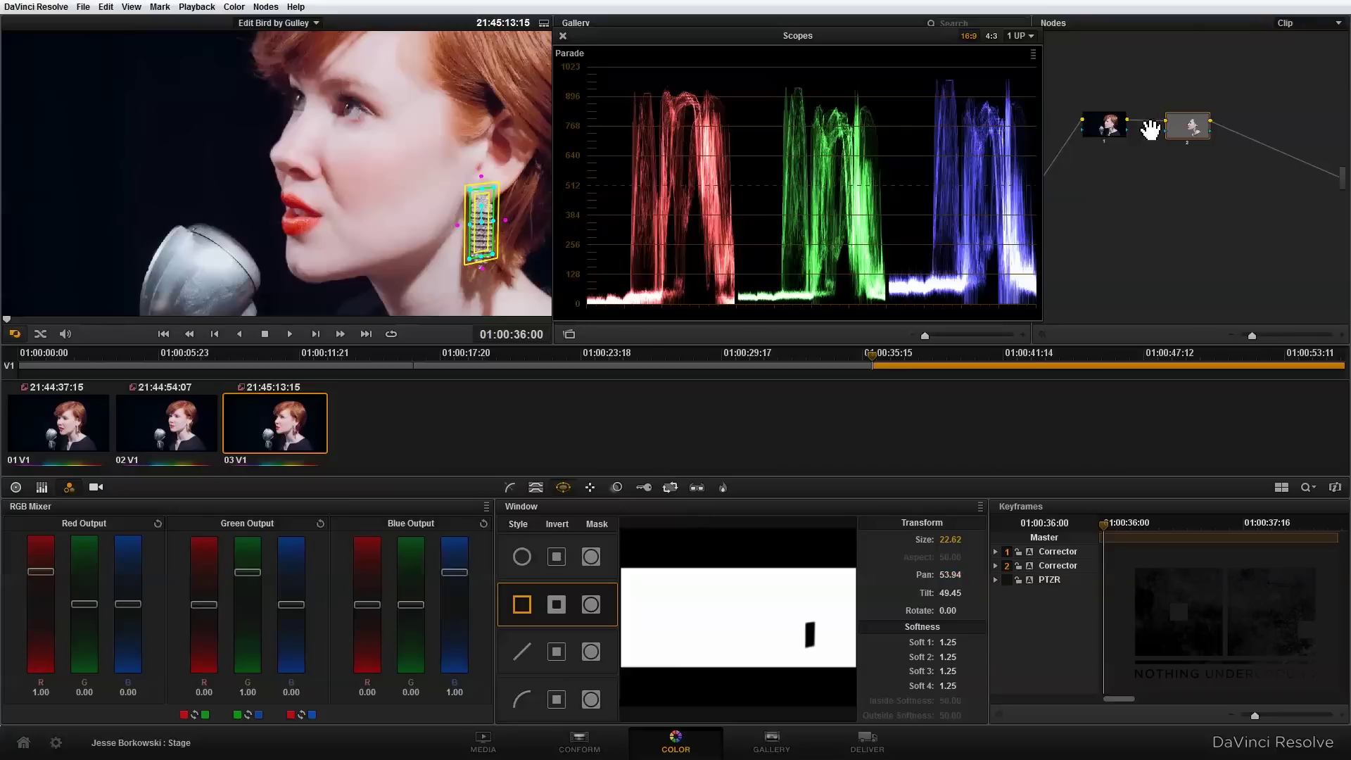
pyautogui.moveTo(1106, 131)
pyautogui.moveTo(7, 318); pyautogui.dragTo(169, 320)
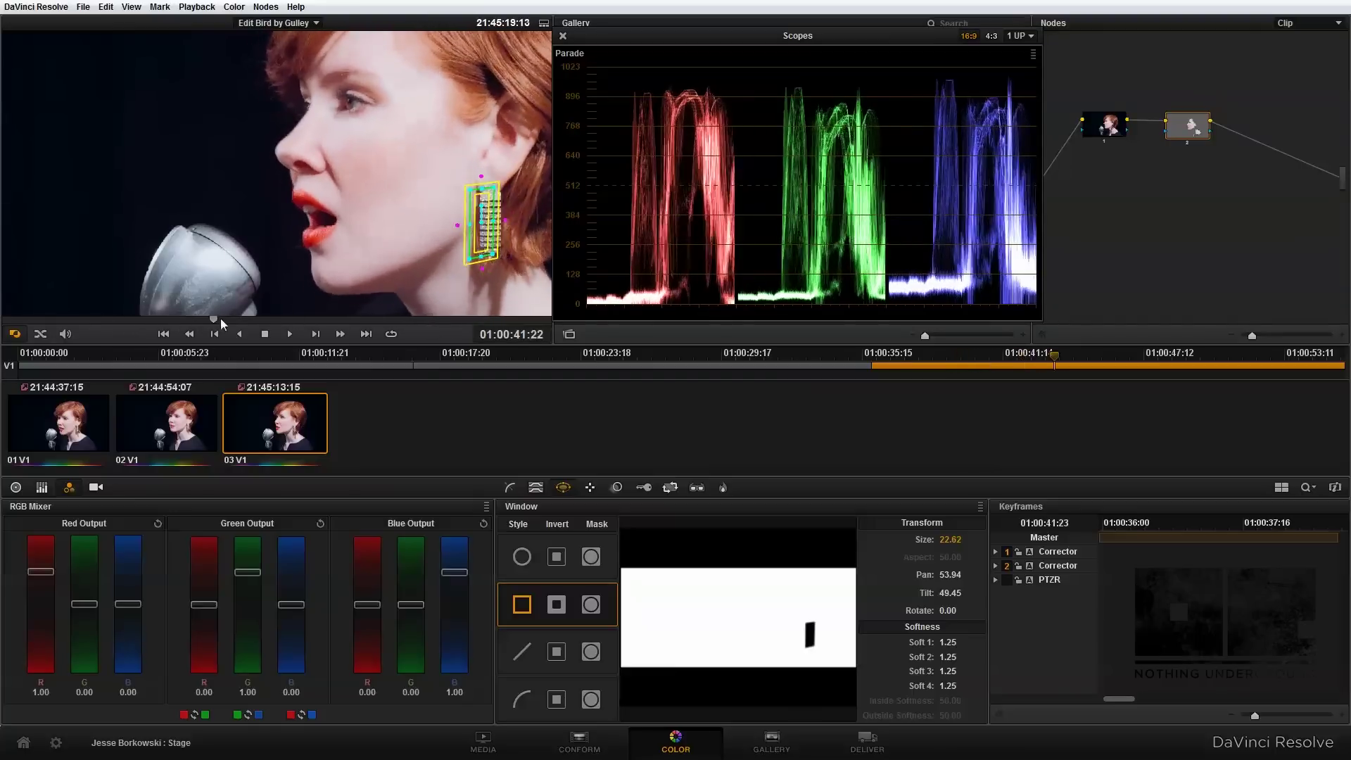
pyautogui.moveTo(214, 319); pyautogui.dragTo(2, 338)
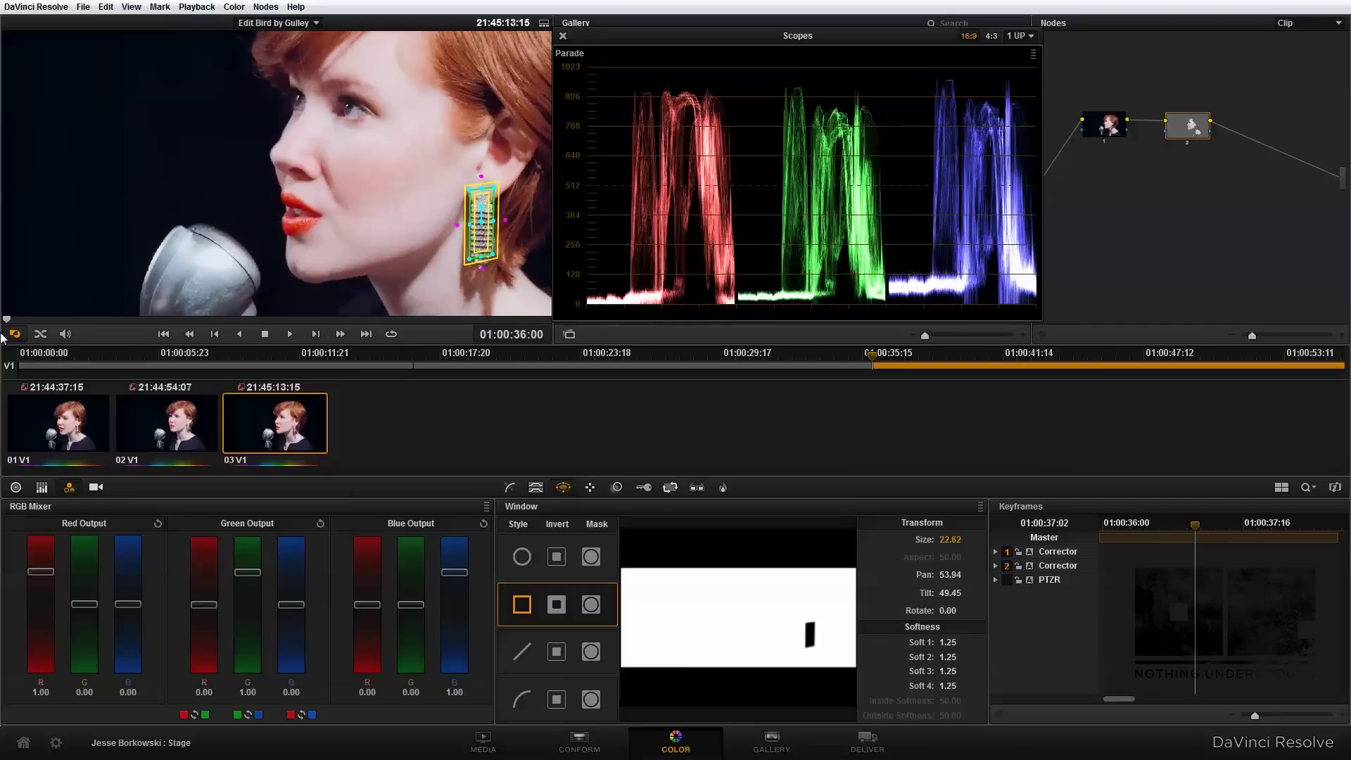
pyautogui.click(590, 488)
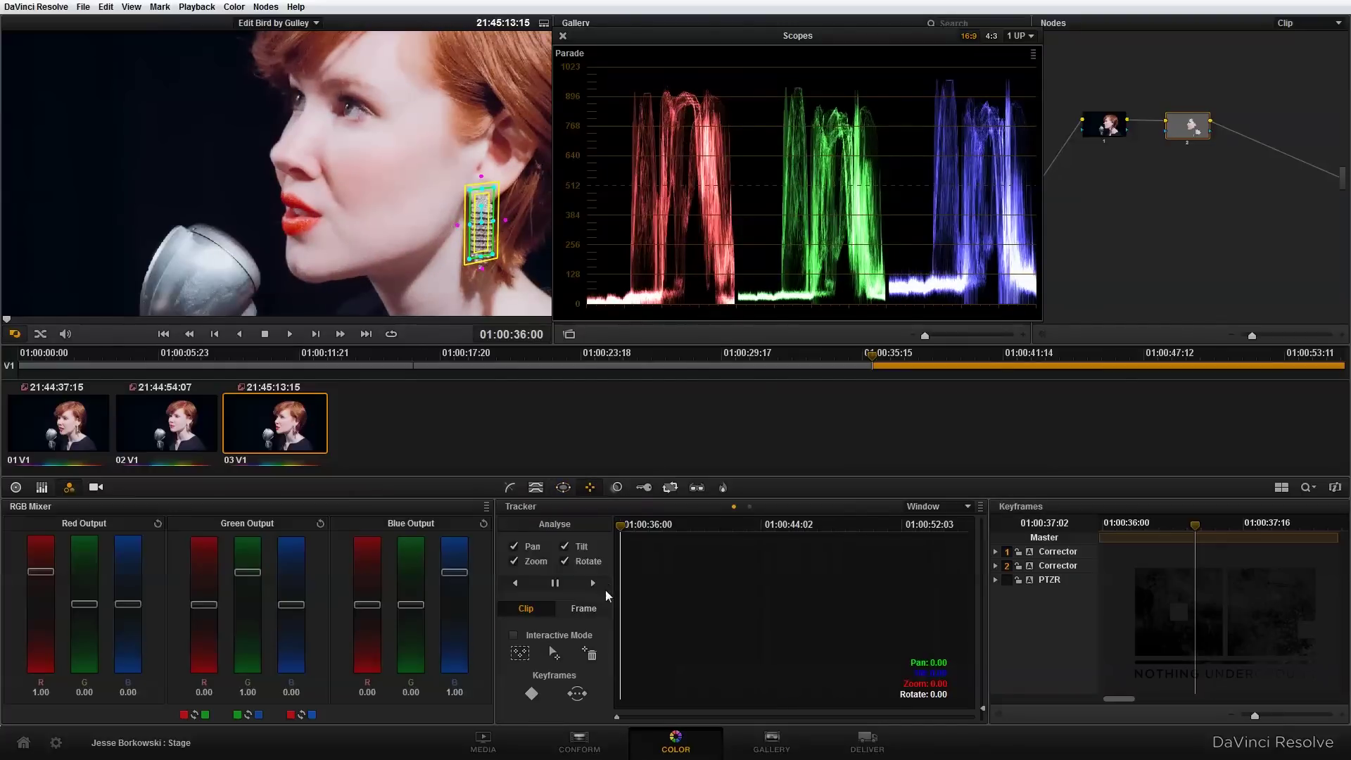
# - Track the earring window forward through the clip and scrub back to verify it follows
pyautogui.click(591, 582)
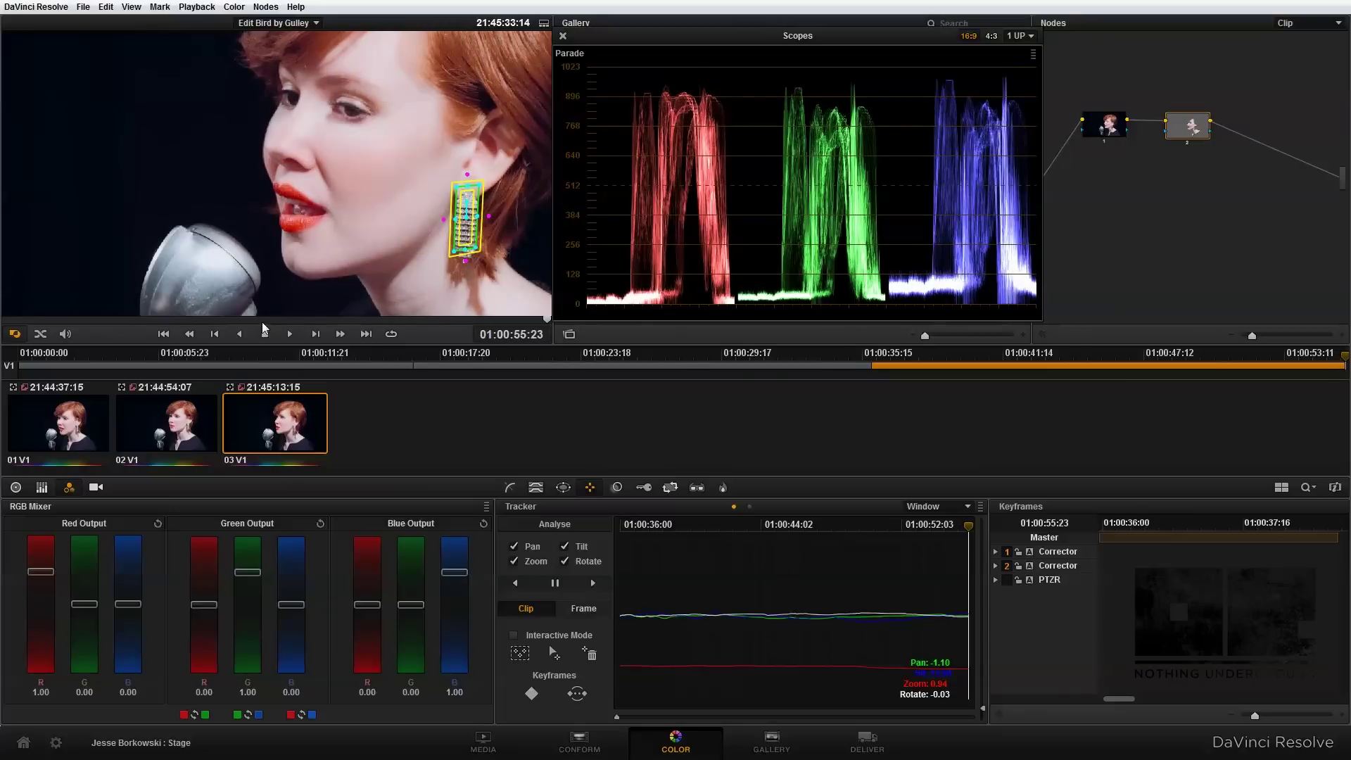
pyautogui.moveTo(267, 322); pyautogui.dragTo(148, 331)
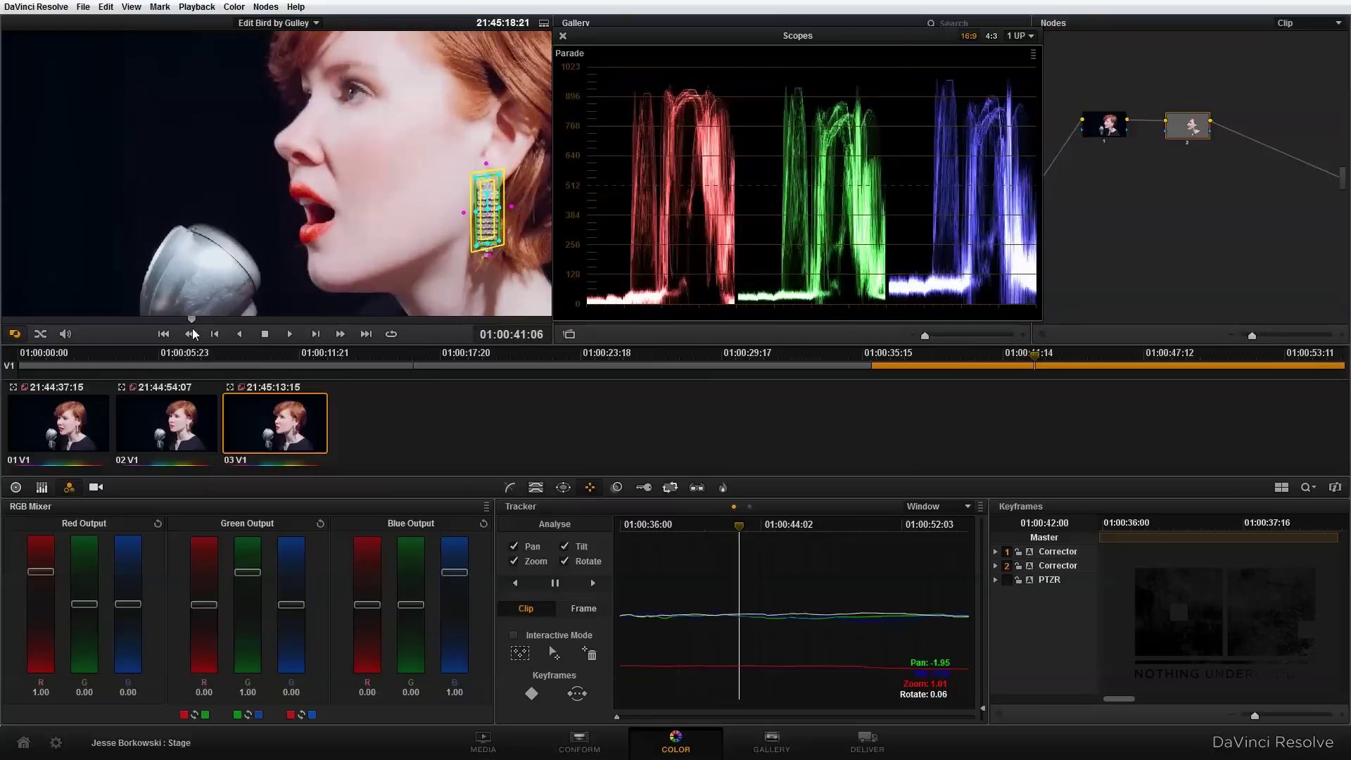
pyautogui.click(291, 409)
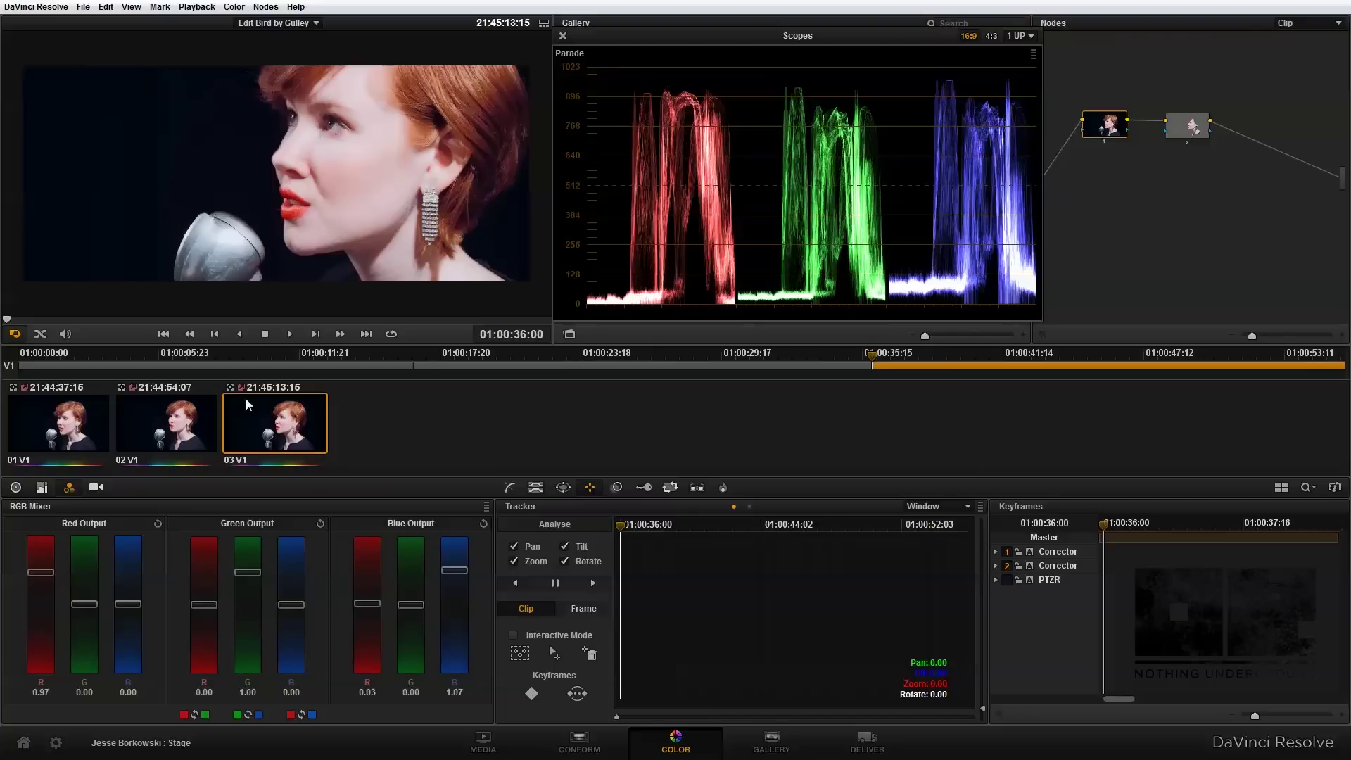
# - Flip between singer clips 01, 02 and 03 for comparison, ending on clip 03
pyautogui.click(183, 434)
pyautogui.press('Up')
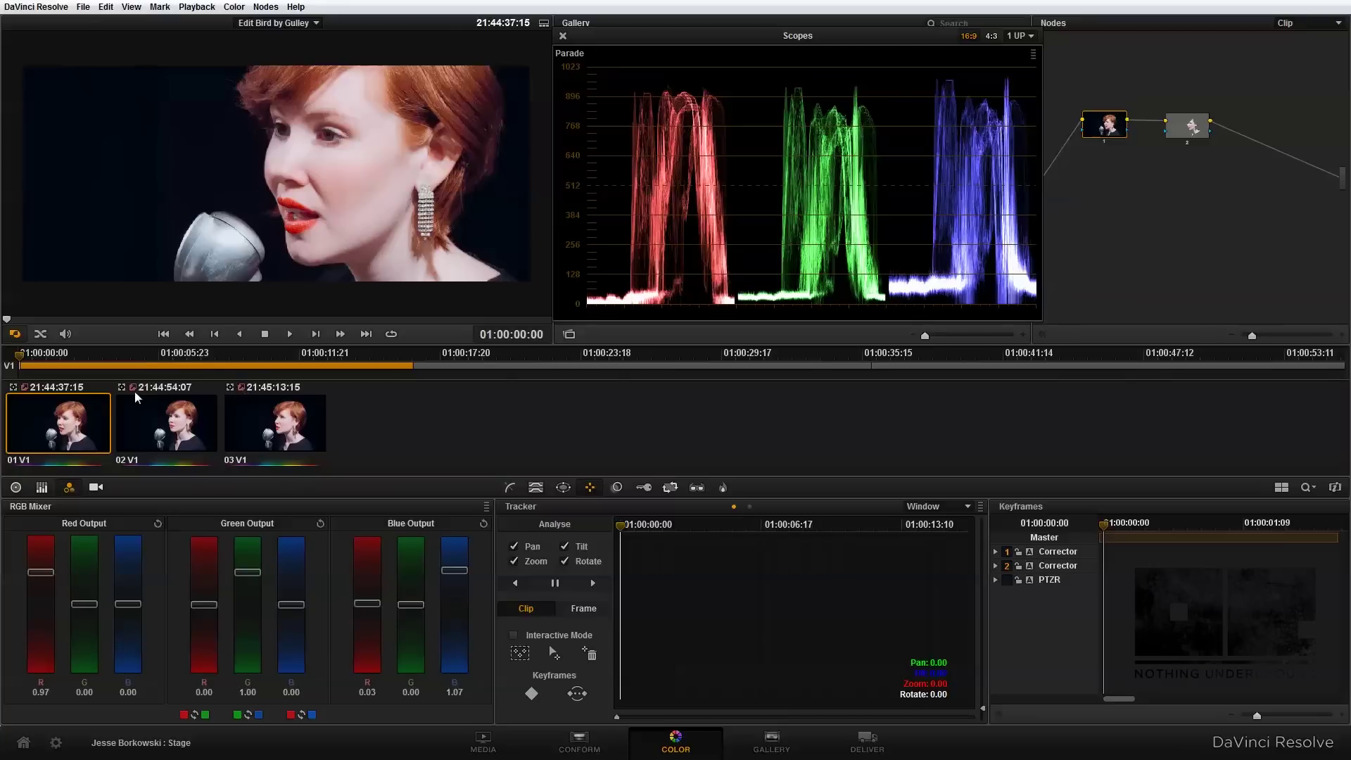
pyautogui.click(167, 425)
pyautogui.click(264, 424)
pyautogui.click(160, 425)
pyautogui.click(264, 422)
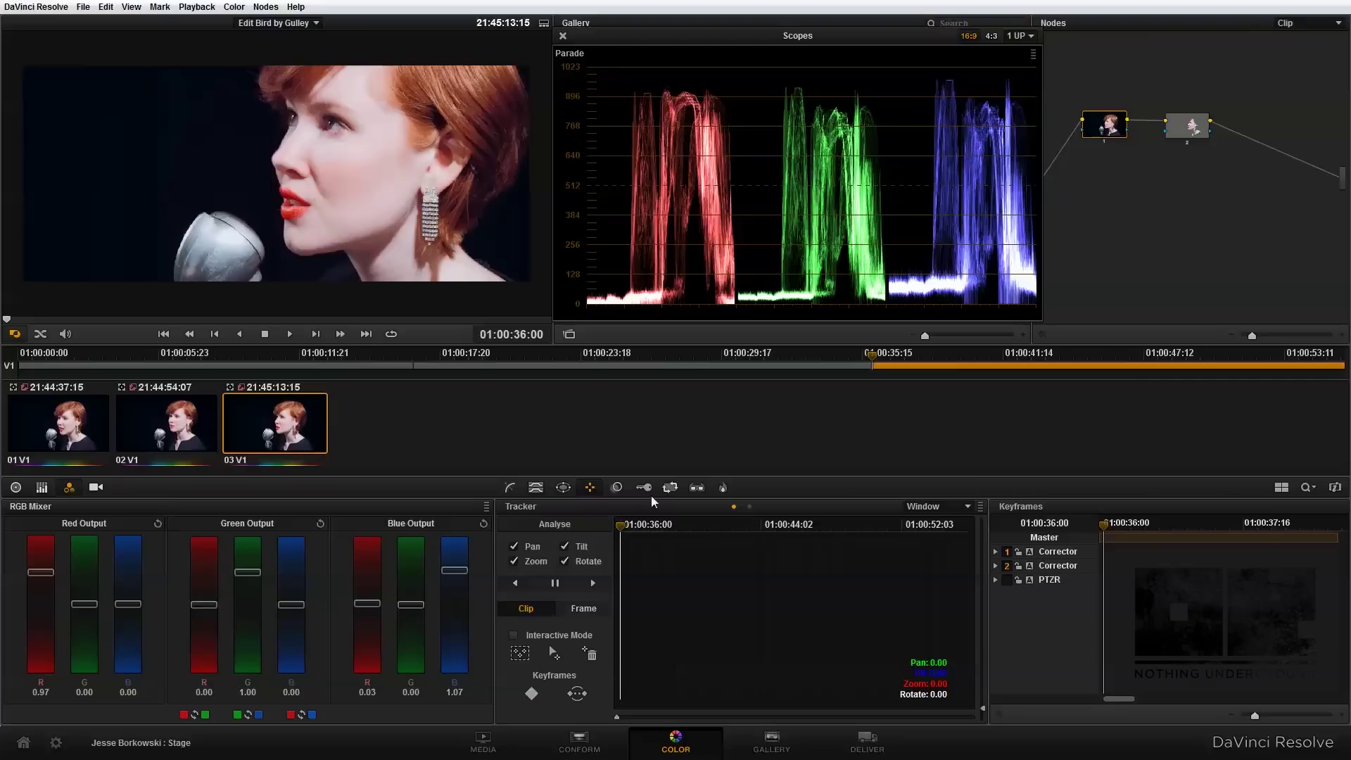
# - Set clip 03's Input Sizing Zoom to 0.714, then compare it with clips 02 and 01
pyautogui.click(669, 488)
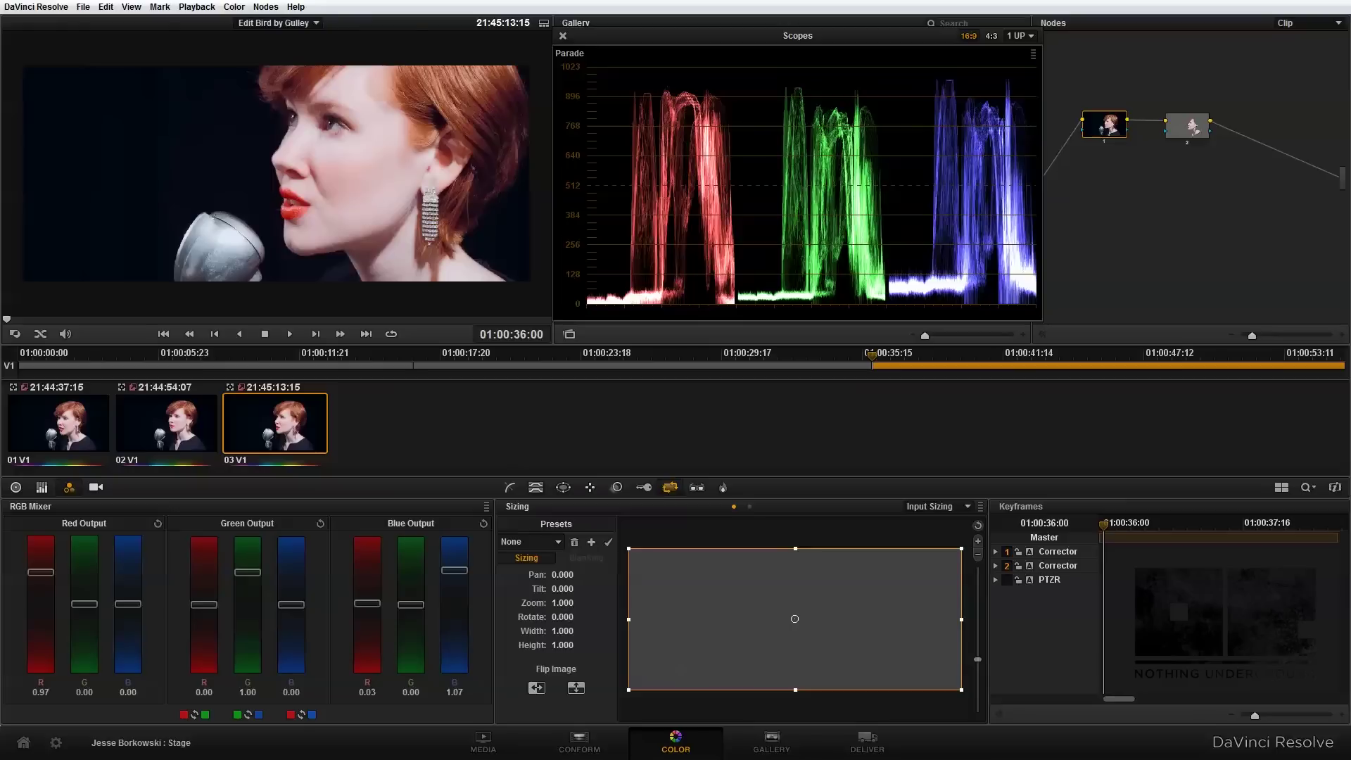
pyautogui.moveTo(563, 603)
pyautogui.mouseDown()
pyautogui.moveTo(501, 603)
pyautogui.moveTo(571, 614)
pyautogui.mouseUp()
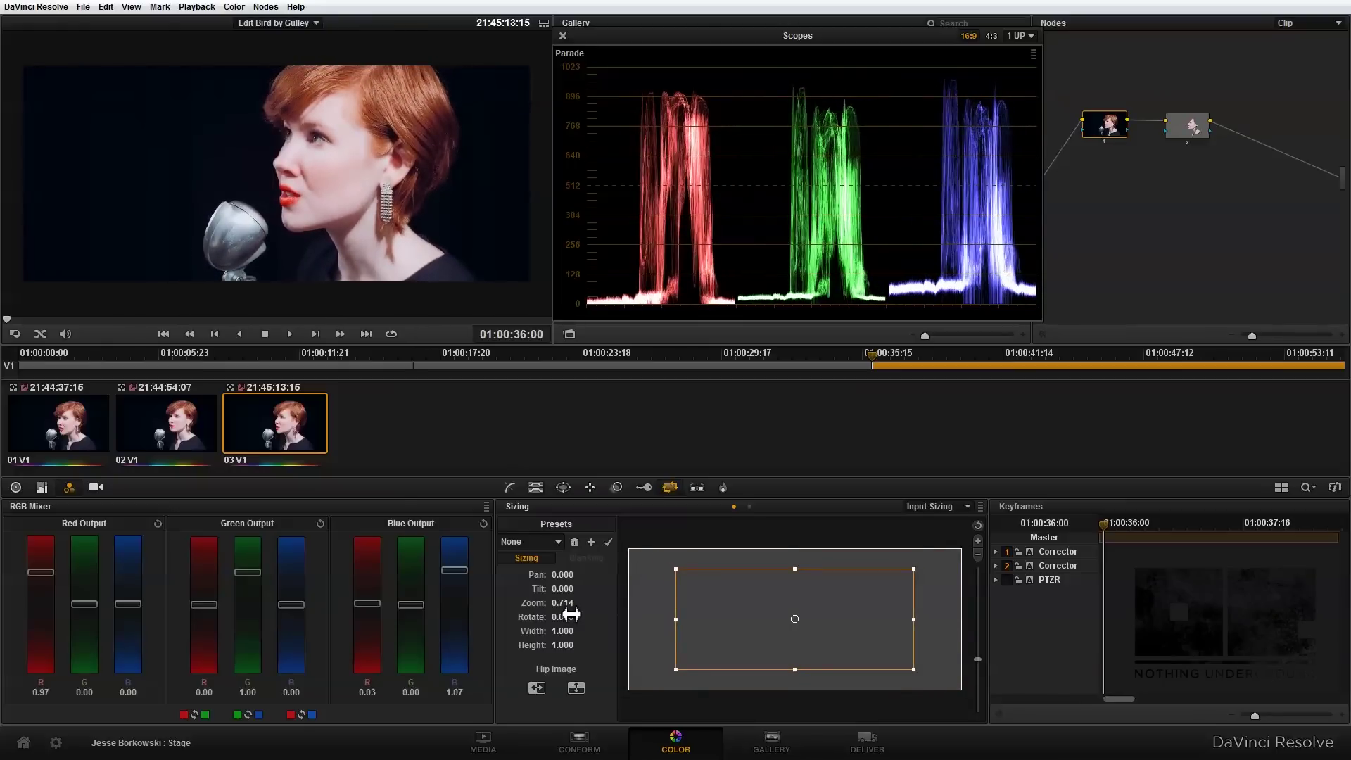
pyautogui.click(189, 438)
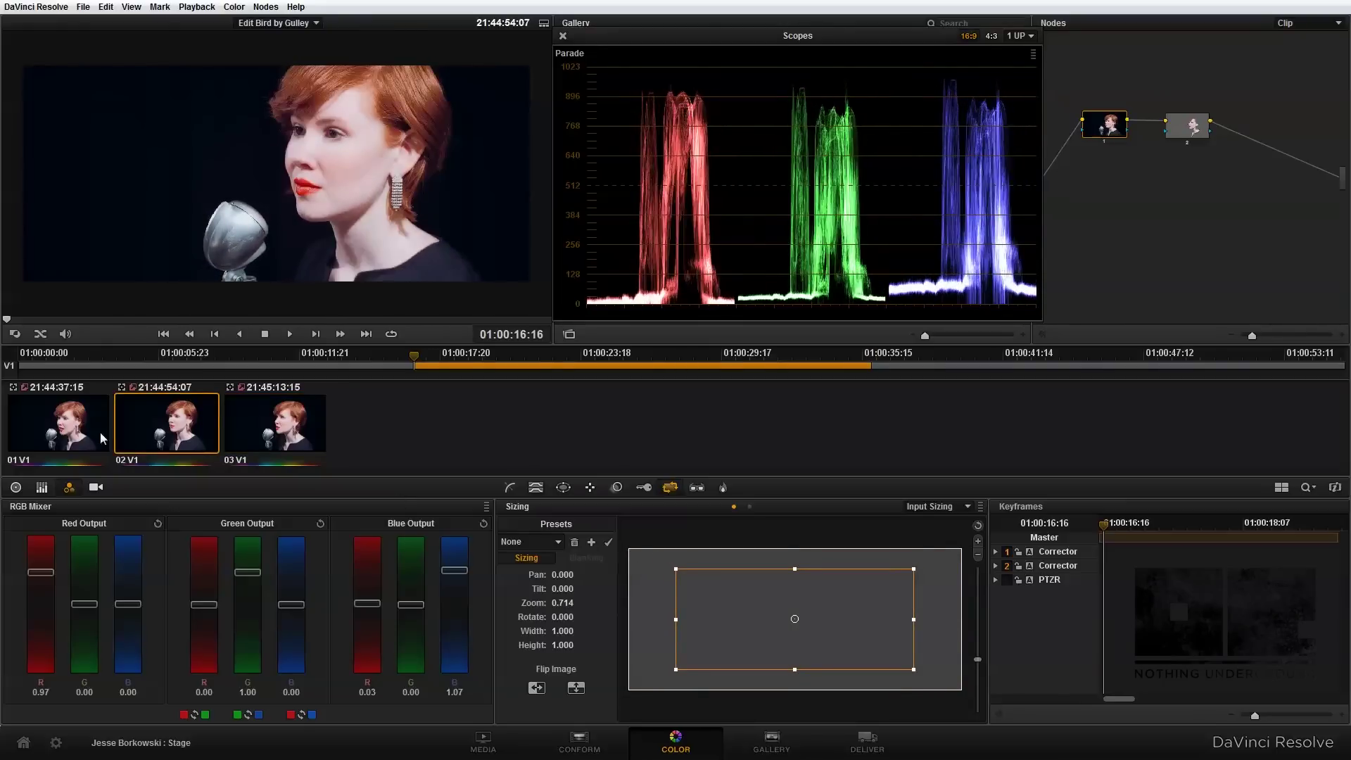
pyautogui.click(86, 439)
pyautogui.click(152, 425)
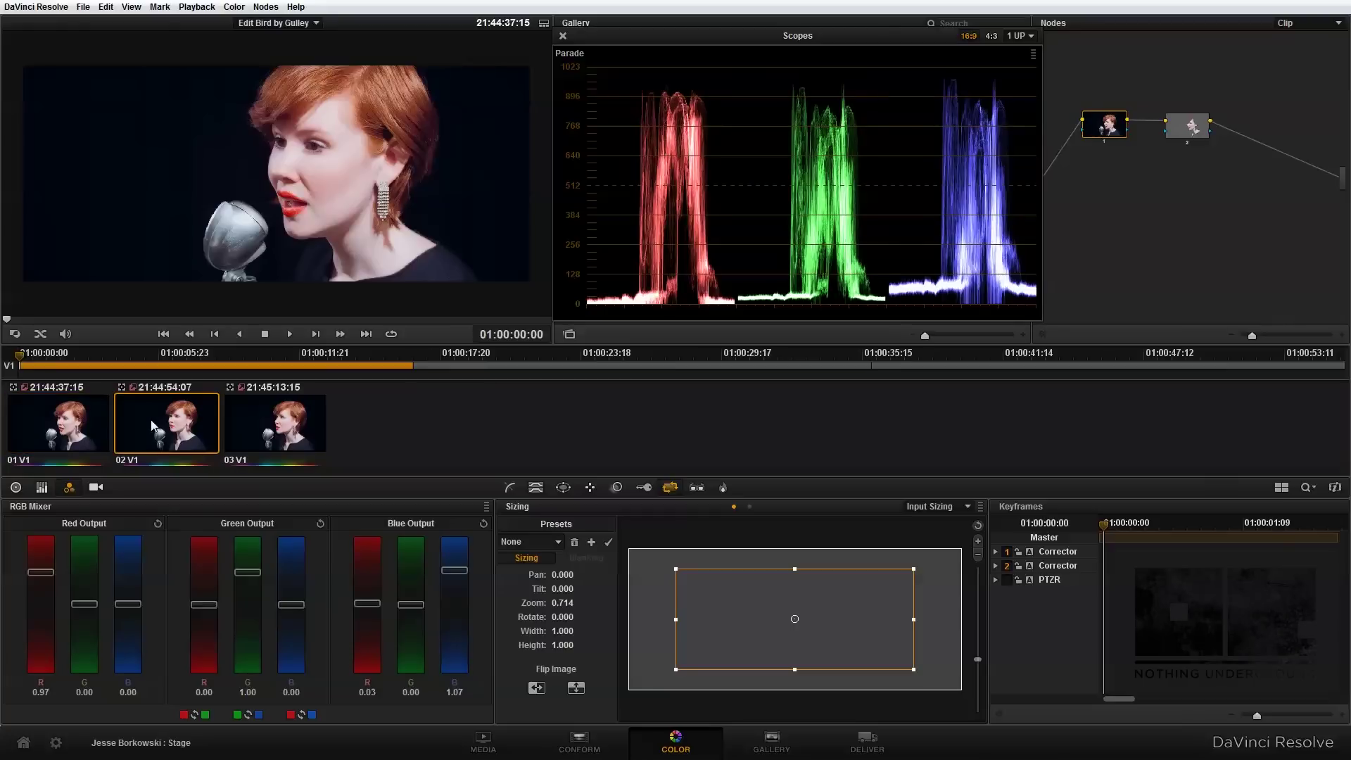
pyautogui.click(265, 424)
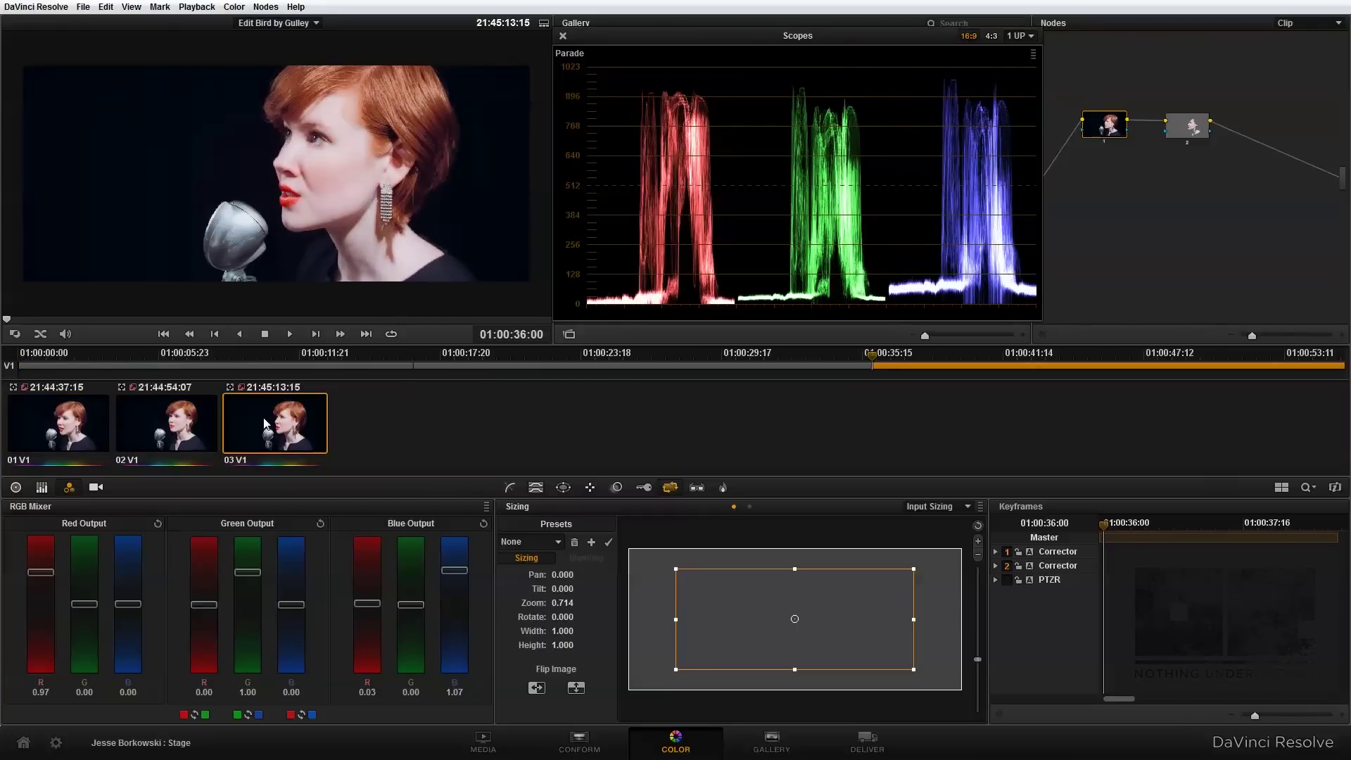